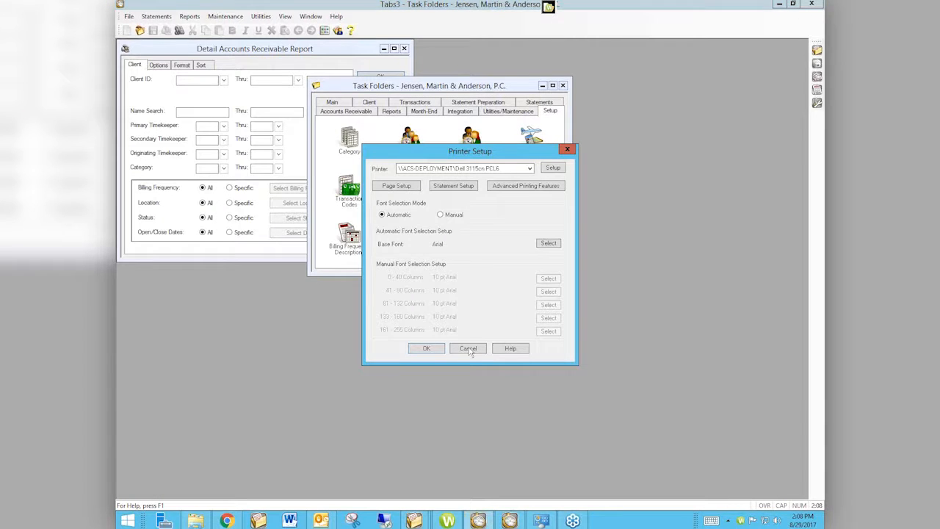
# - Leave the Tabs3 printer setup and switch to PracticeMaster with the Jensen, Martin & Anderson sample data, closing the other PracticeMaster instance
pyautogui.click(468, 349)
pyautogui.moveTo(413, 520)
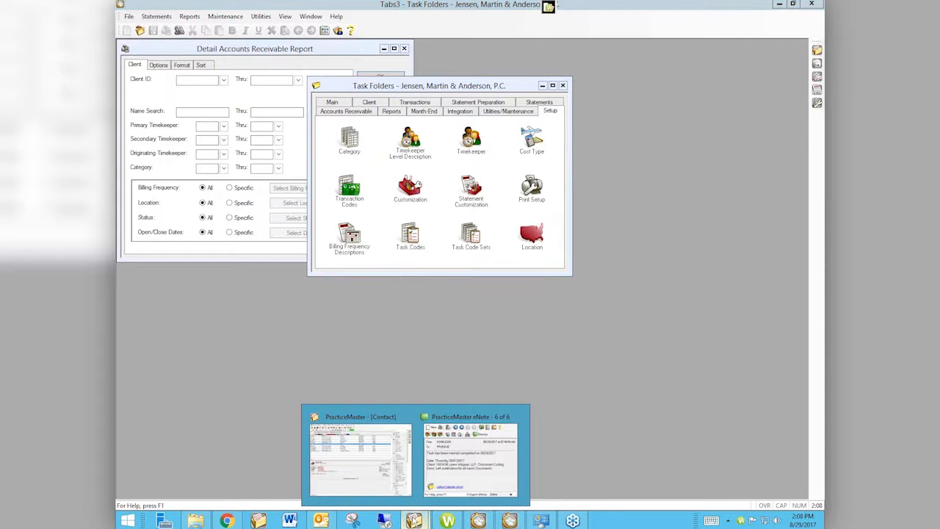
pyautogui.click(498, 415)
pyautogui.click(336, 42)
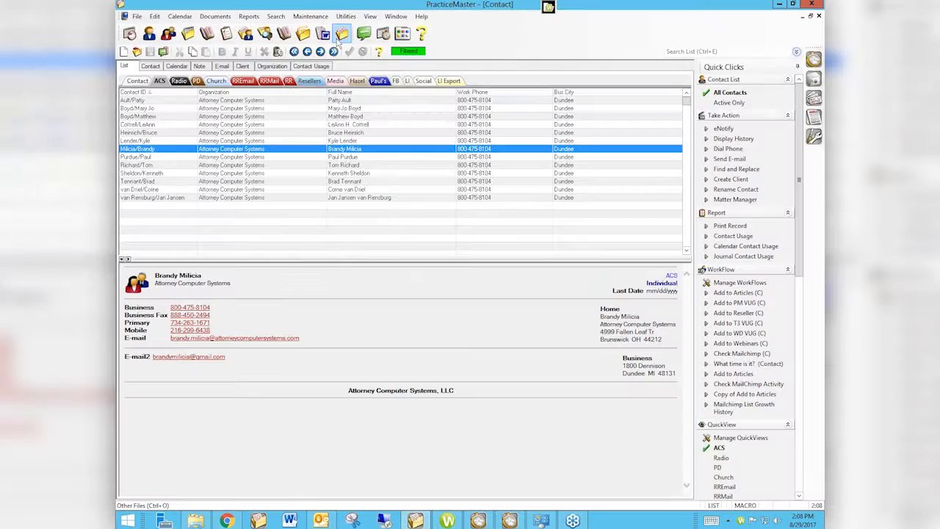
pyautogui.click(337, 44)
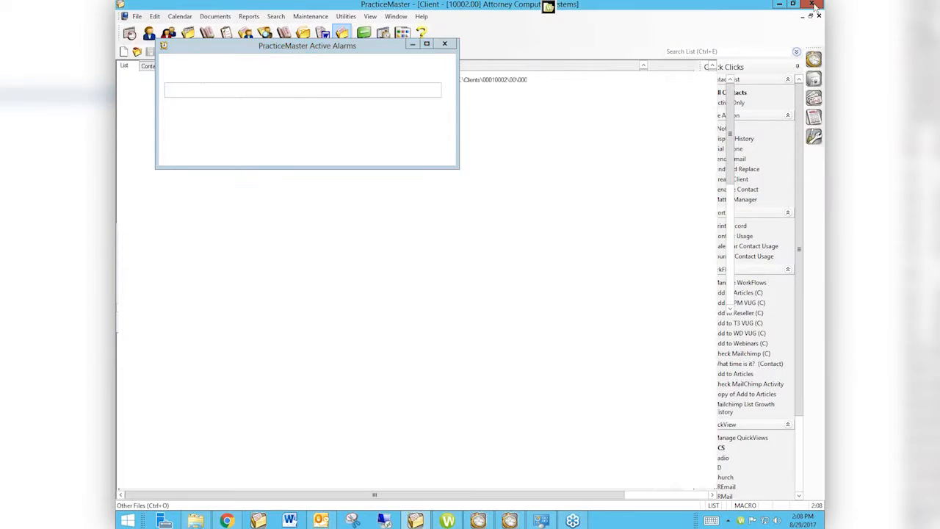
pyautogui.click(814, 5)
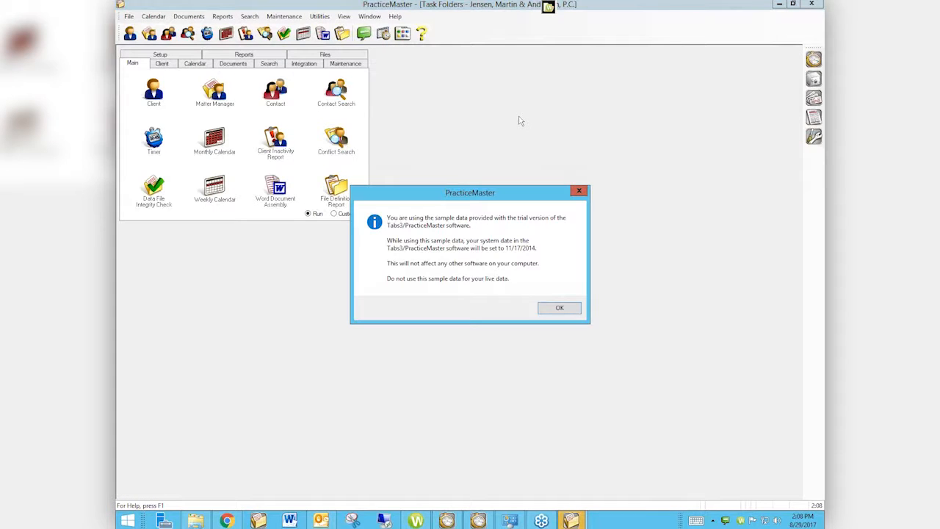
pyautogui.click(559, 310)
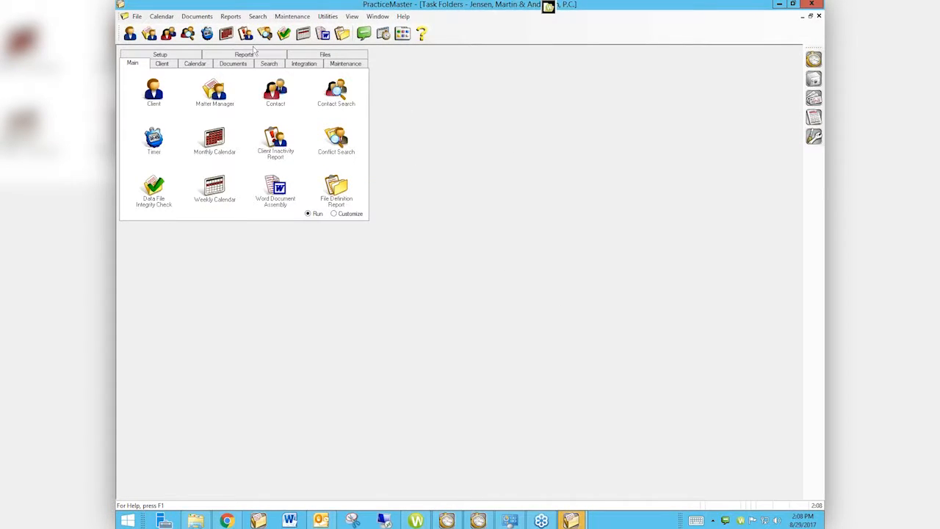
# - Review the layout and paper/quality properties of the Dell 3115cn PCL6 in the print setup, leaving them unsaved
pyautogui.click(181, 57)
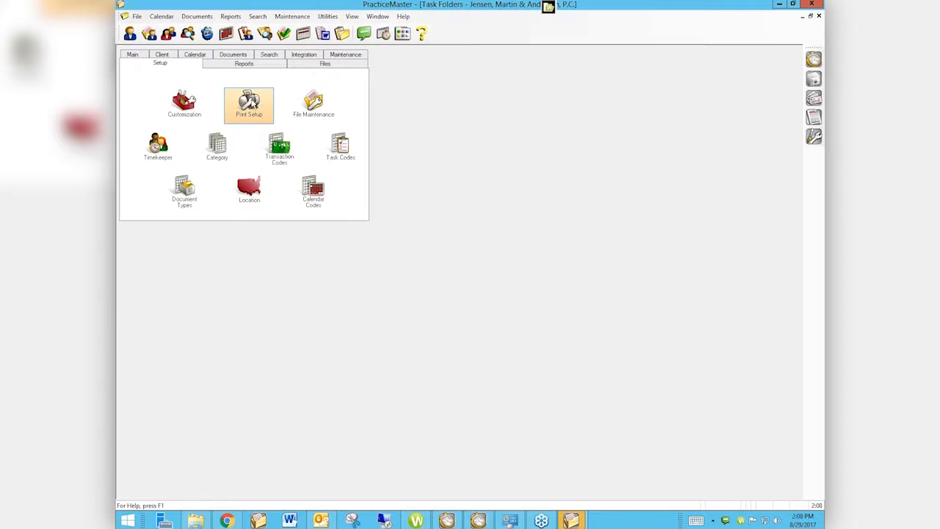
pyautogui.doubleClick(249, 103)
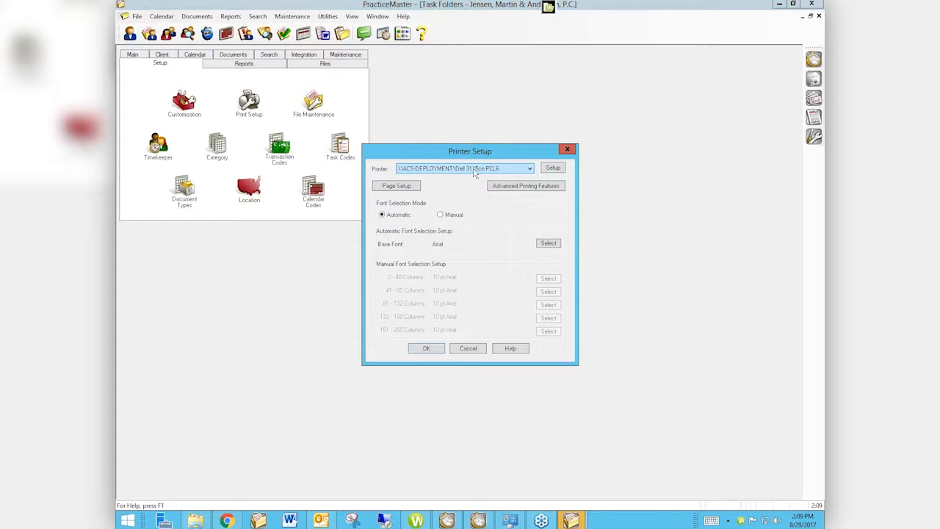
pyautogui.click(552, 168)
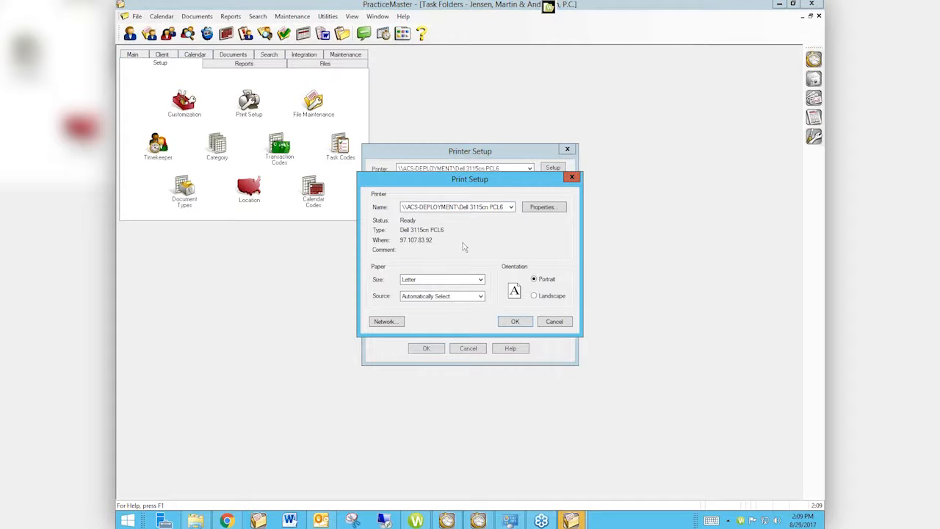
pyautogui.click(533, 209)
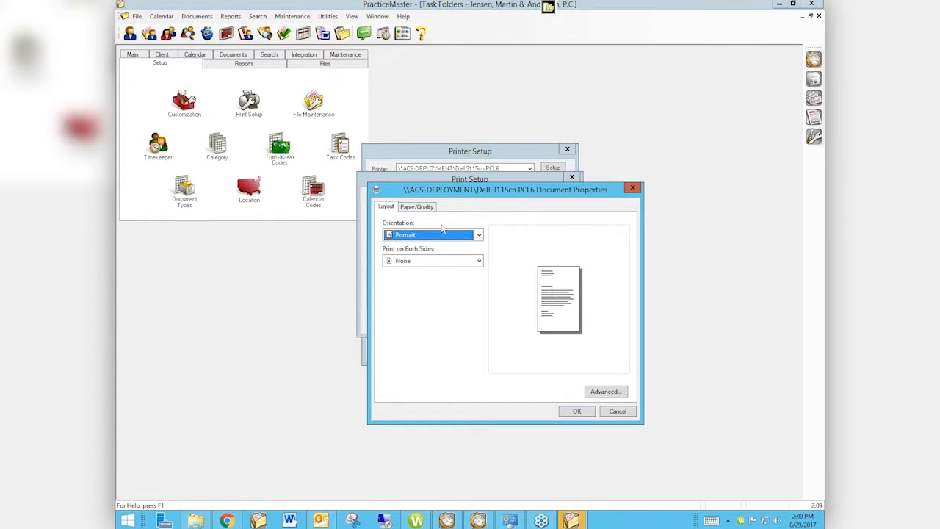
pyautogui.click(410, 209)
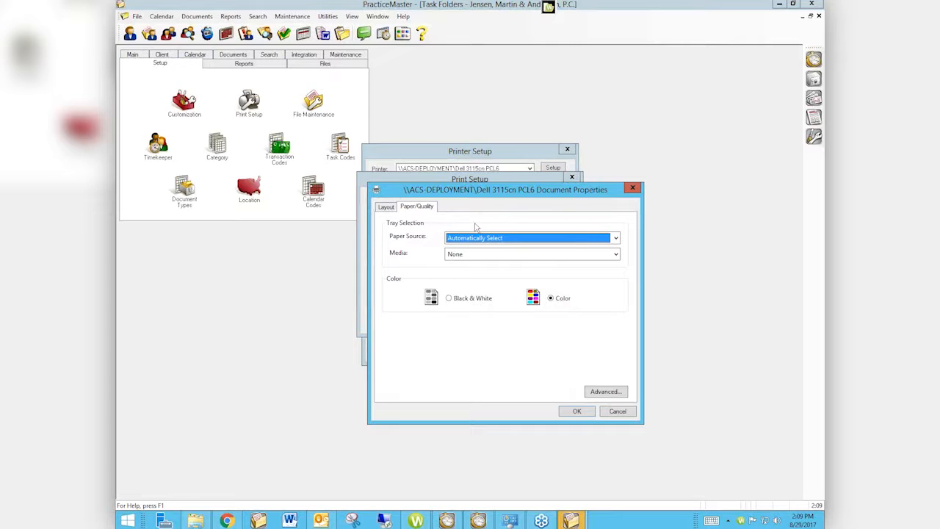
pyautogui.click(634, 190)
pyautogui.click(571, 178)
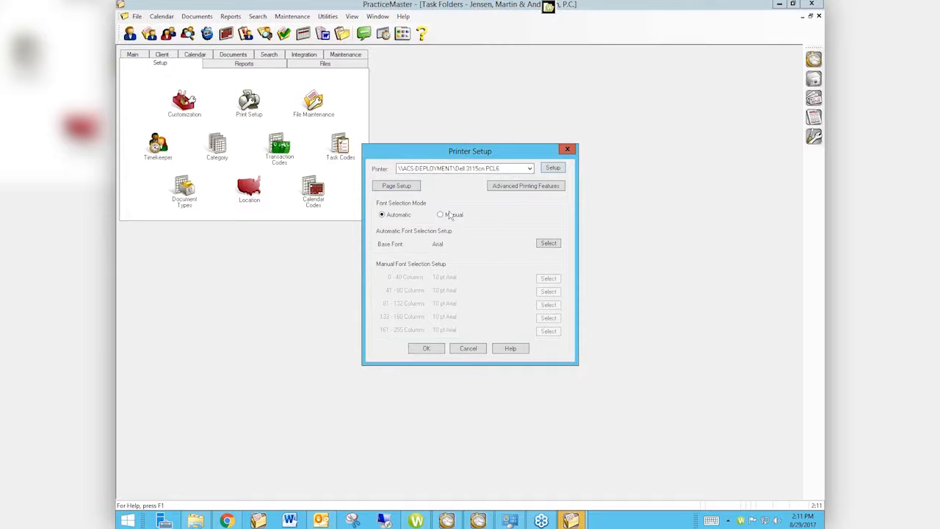
pyautogui.click(468, 348)
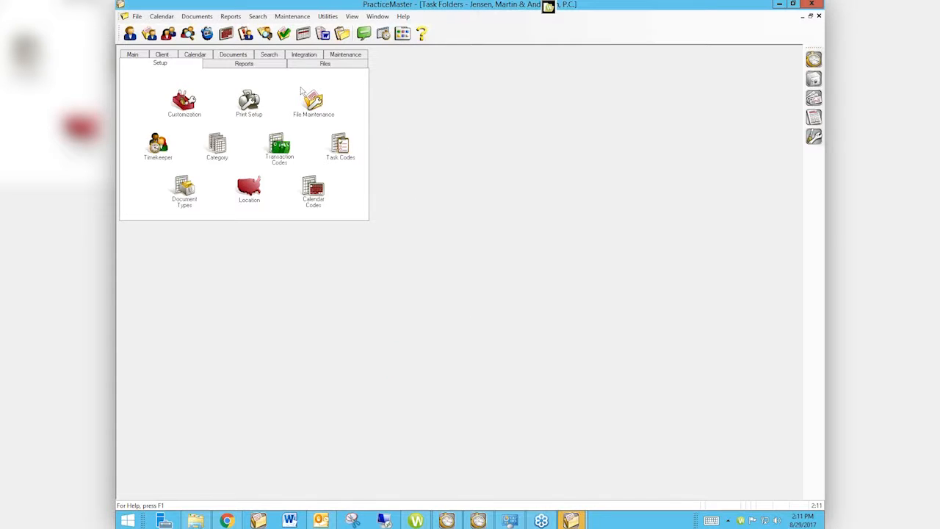
# - Examine the printer setup offered when outputting a Daily Report for 11/17/2014, and cancel the report without printing
pyautogui.click(230, 16)
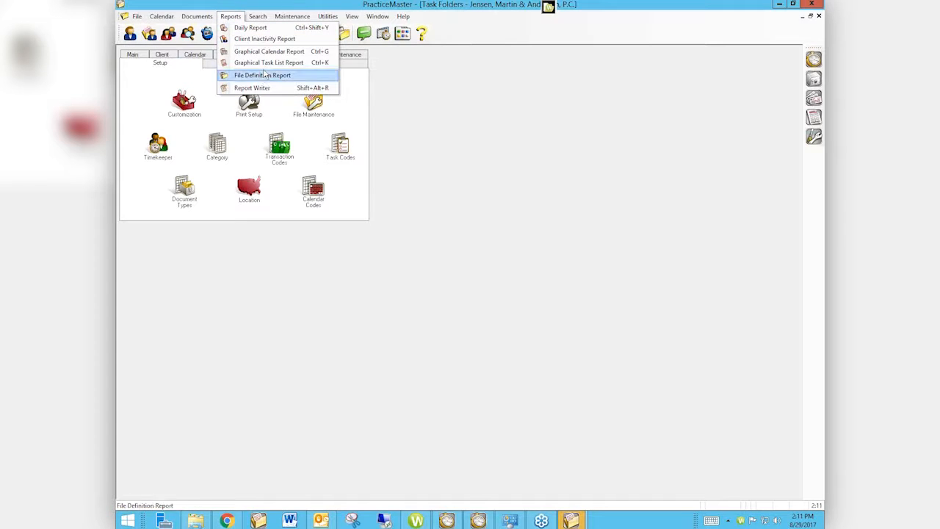
pyautogui.click(259, 29)
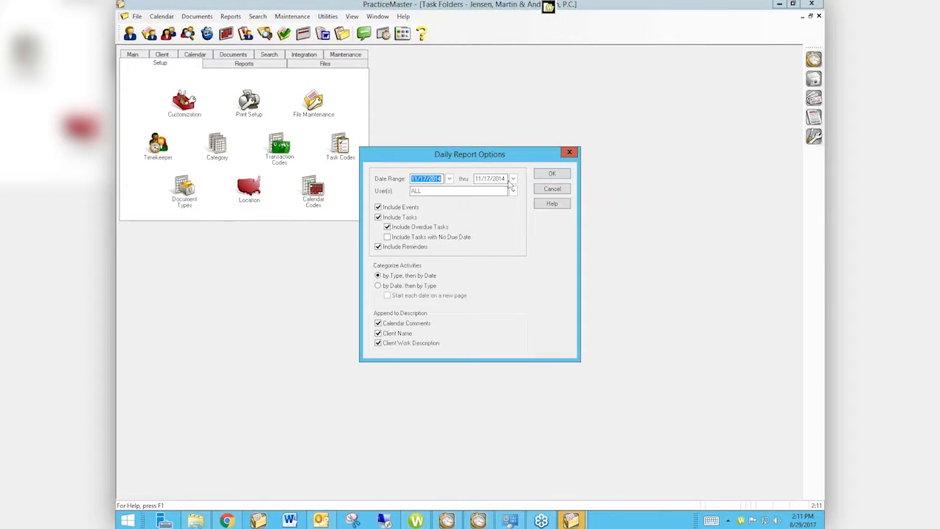
pyautogui.click(555, 176)
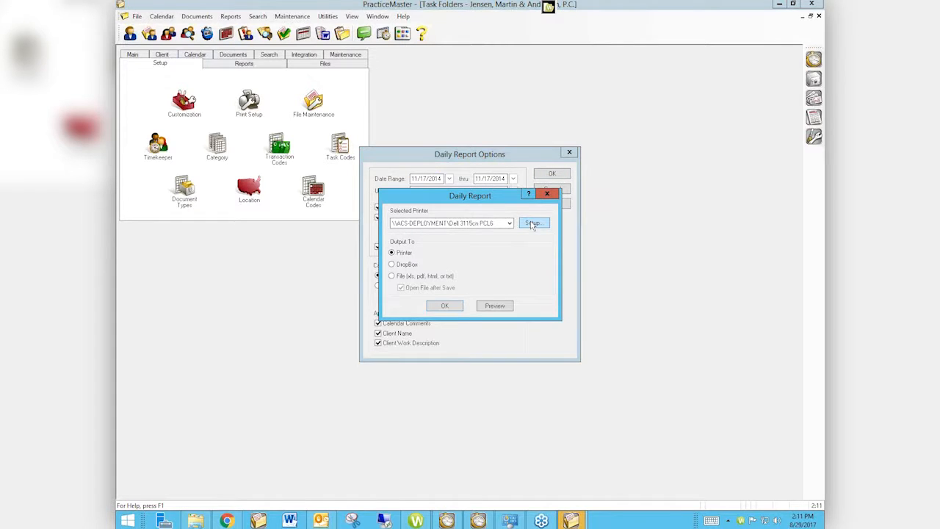
pyautogui.click(533, 223)
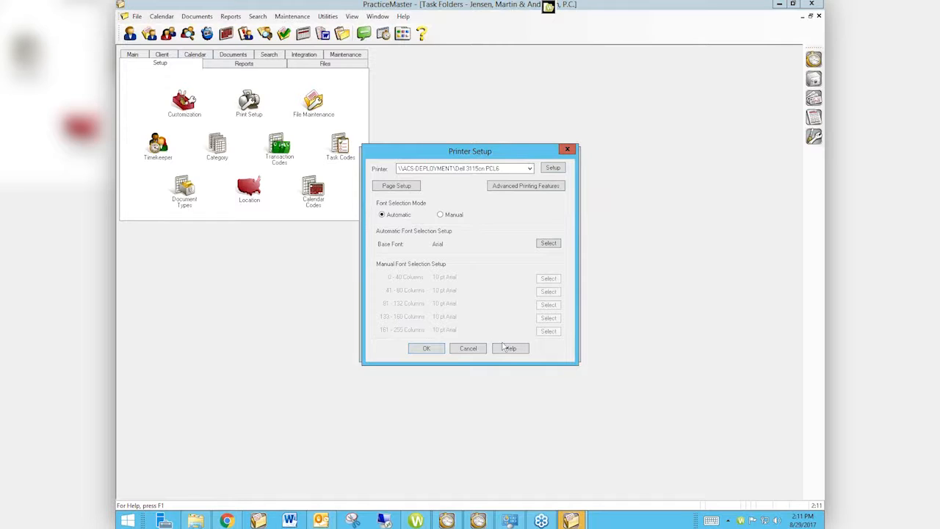
pyautogui.click(472, 348)
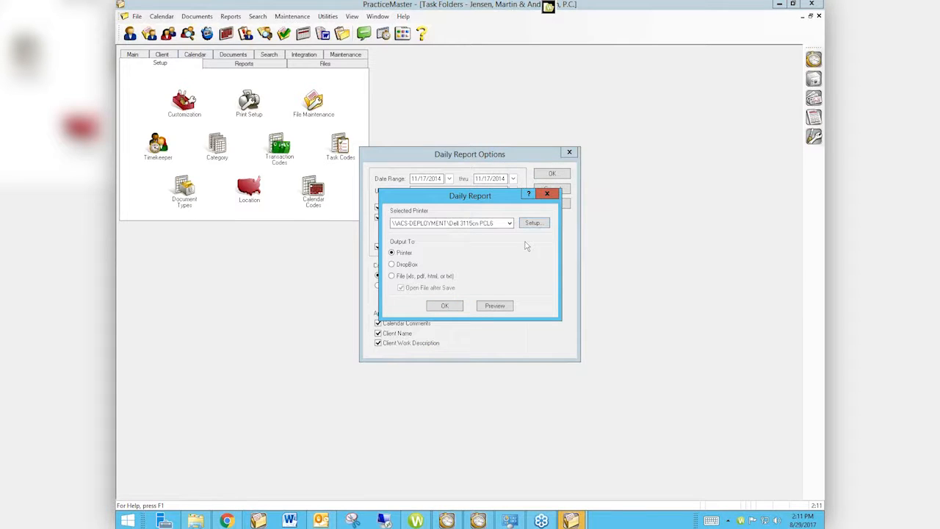
pyautogui.click(547, 193)
pyautogui.click(553, 188)
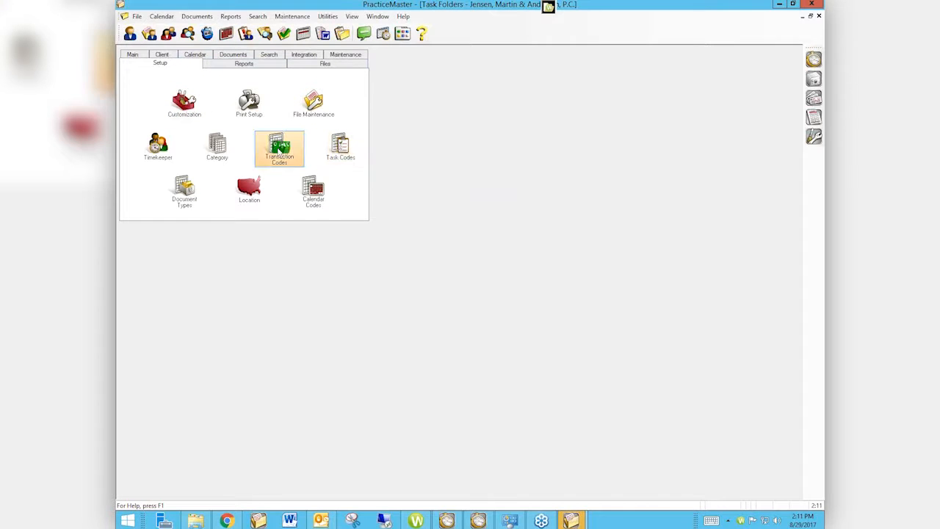
# - Review the portrait and landscape page margins in the print setup, and compare the manual and automatic font selection modes
pyautogui.click(250, 104)
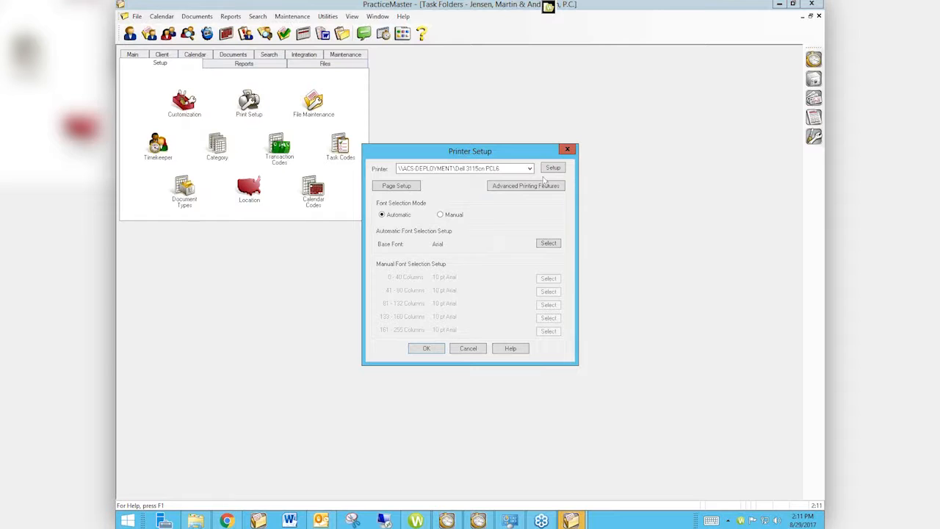
pyautogui.click(400, 188)
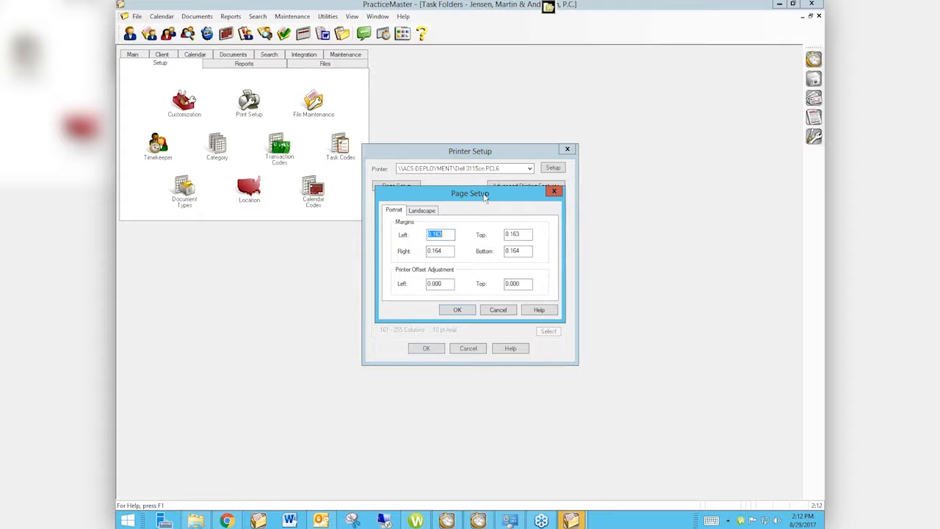
pyautogui.moveTo(479, 196); pyautogui.dragTo(564, 257)
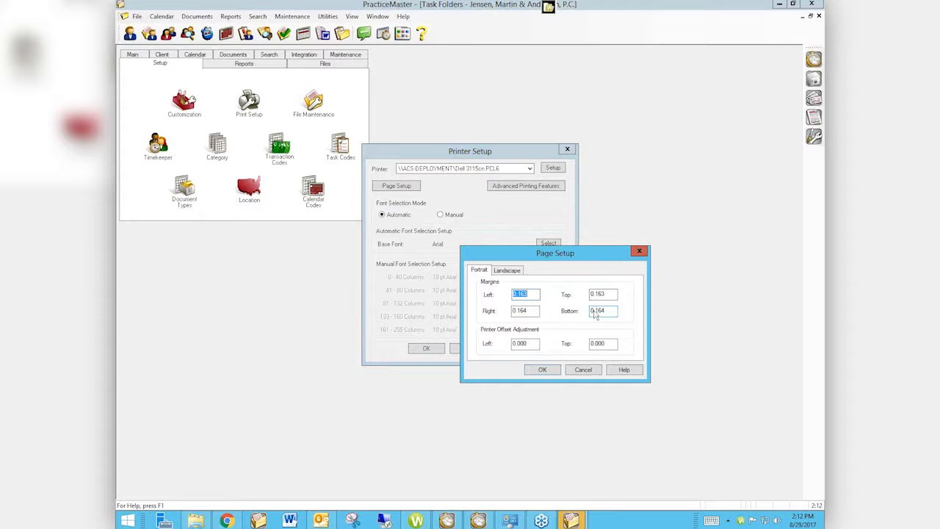
pyautogui.click(500, 271)
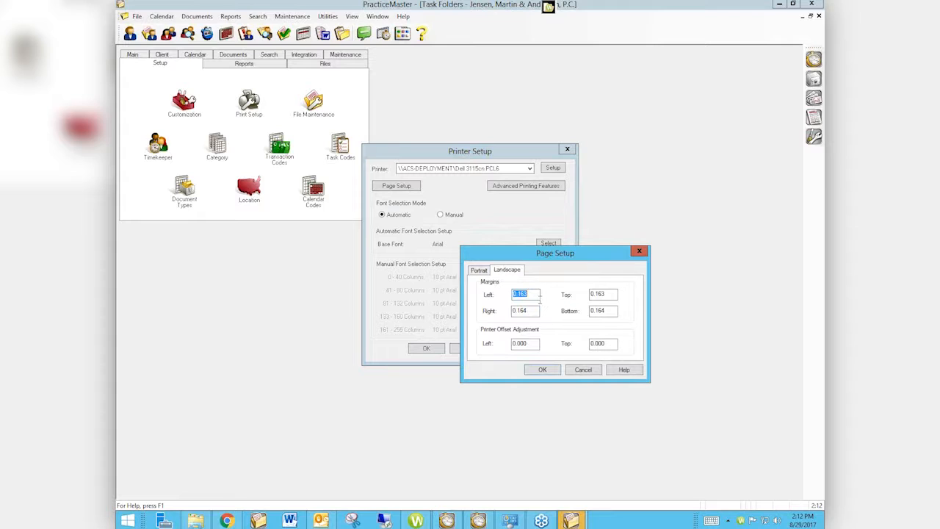
pyautogui.click(482, 271)
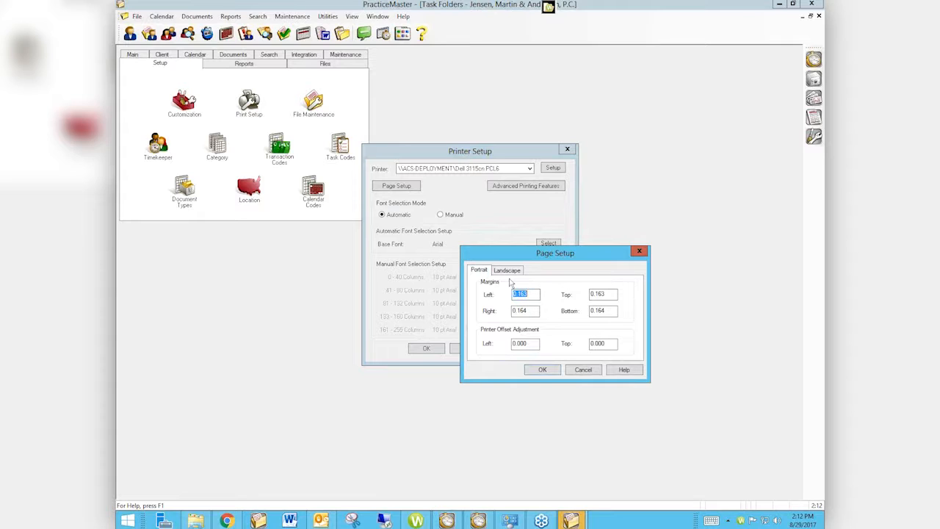
pyautogui.click(510, 271)
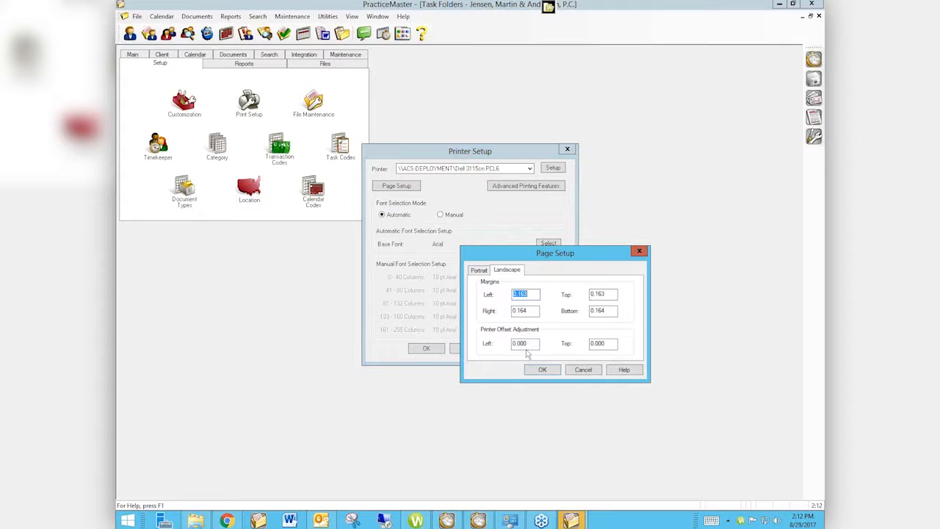
pyautogui.click(583, 369)
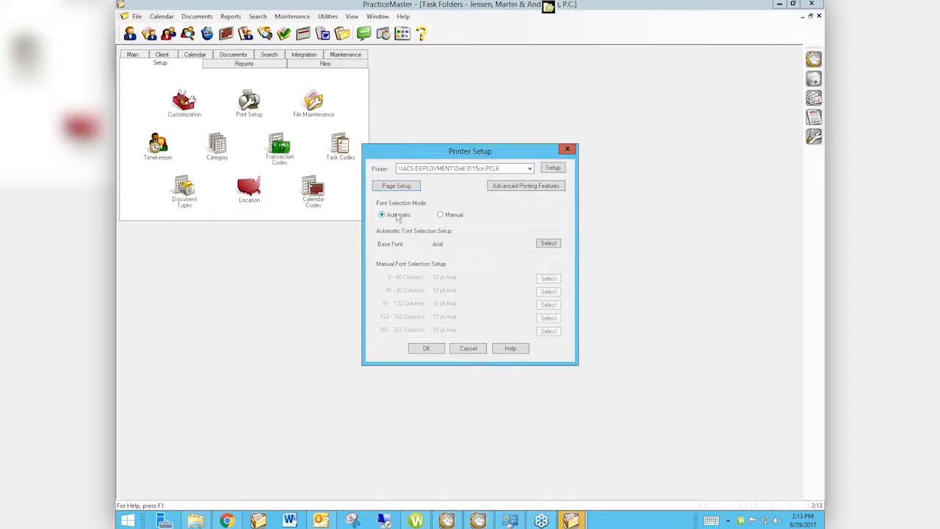
pyautogui.click(441, 215)
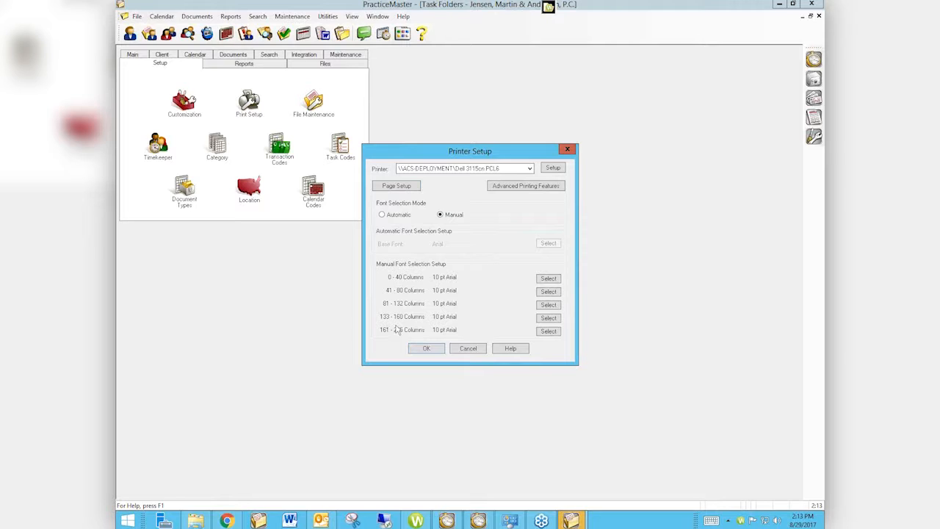
pyautogui.click(401, 215)
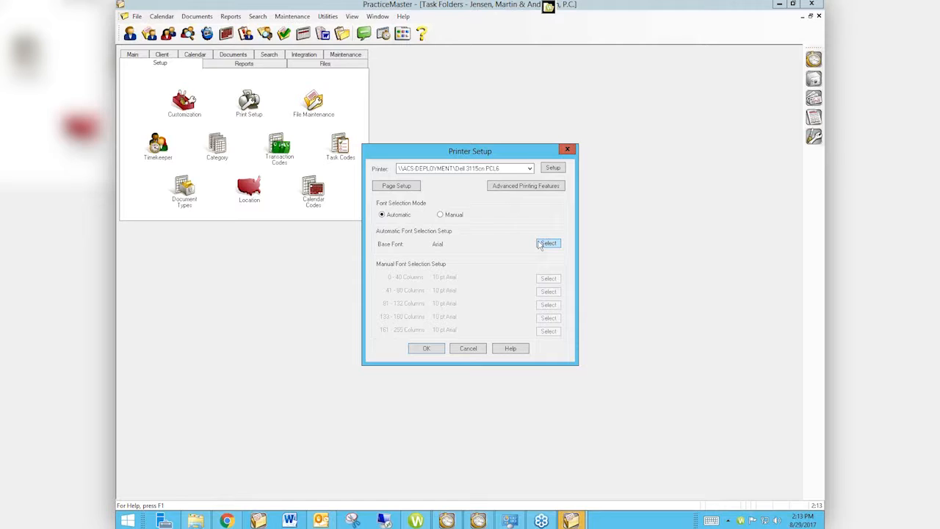
# - Try out the variable font, footer, user initials and gray text density options in the advanced printing features, and cancel the printer setup
pyautogui.click(526, 186)
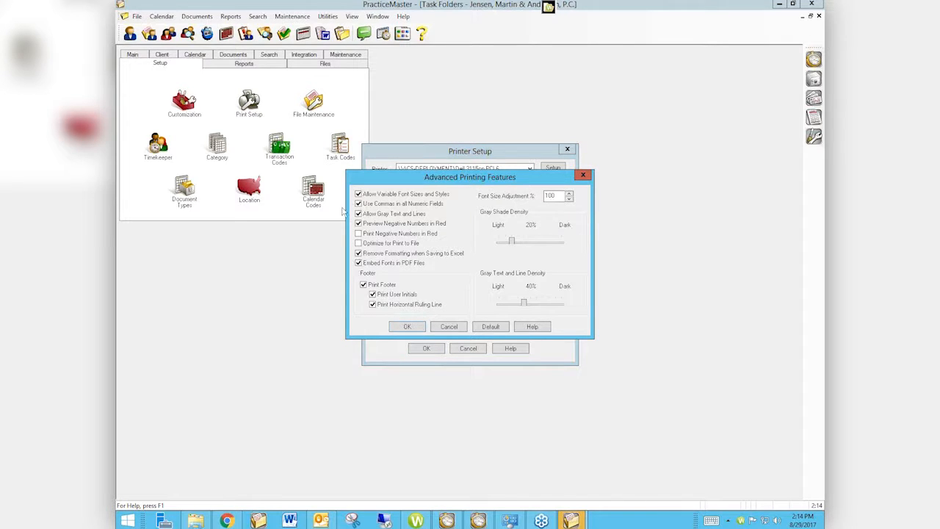
pyautogui.click(359, 193)
pyautogui.click(358, 194)
pyautogui.click(372, 293)
pyautogui.click(363, 284)
pyautogui.click(364, 285)
pyautogui.moveTo(523, 303)
pyautogui.mouseDown()
pyautogui.moveTo(539, 303)
pyautogui.moveTo(522, 304)
pyautogui.mouseUp()
pyautogui.click(407, 327)
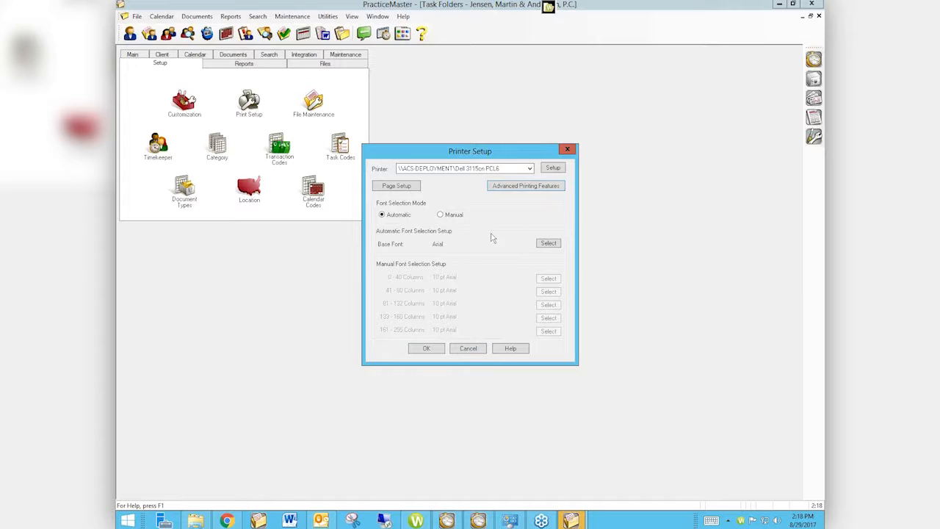
pyautogui.click(477, 346)
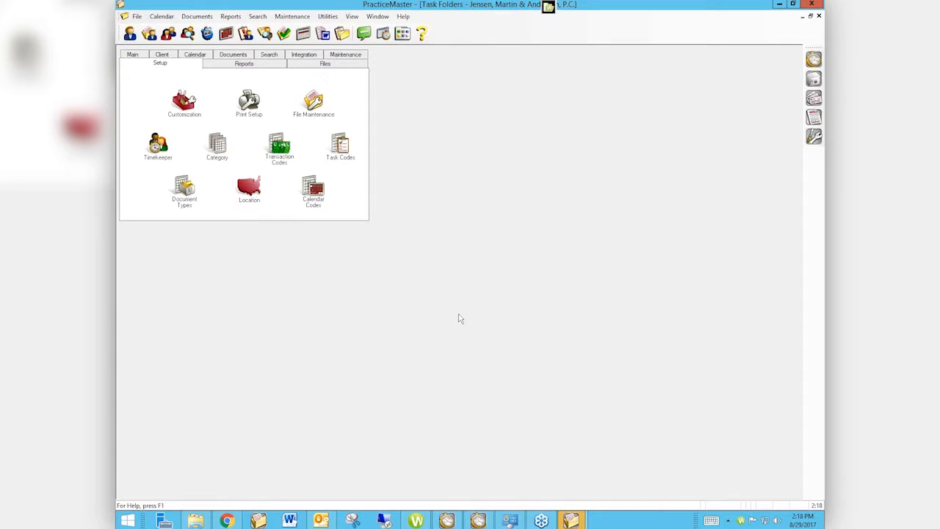
# - Open the Daily Timer Log report for modification in Report Writer and view its image layout
pyautogui.click(231, 16)
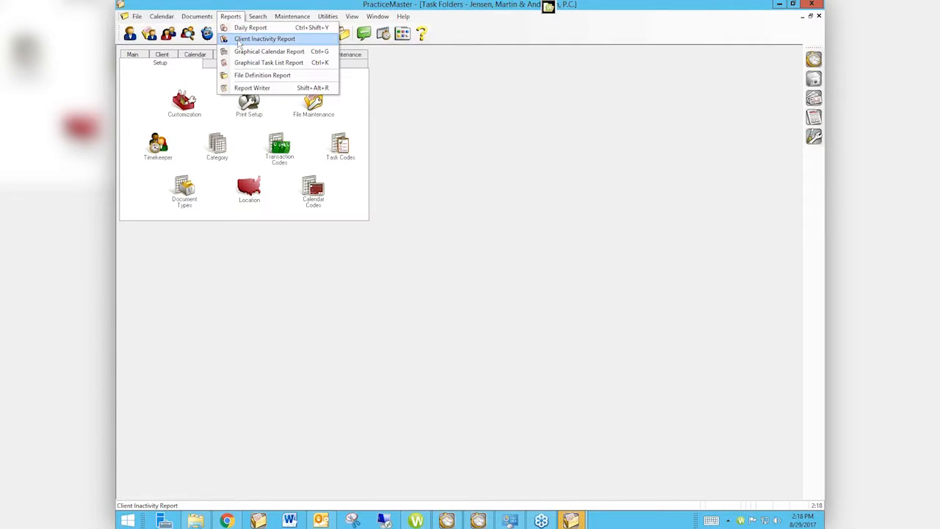
pyautogui.click(263, 88)
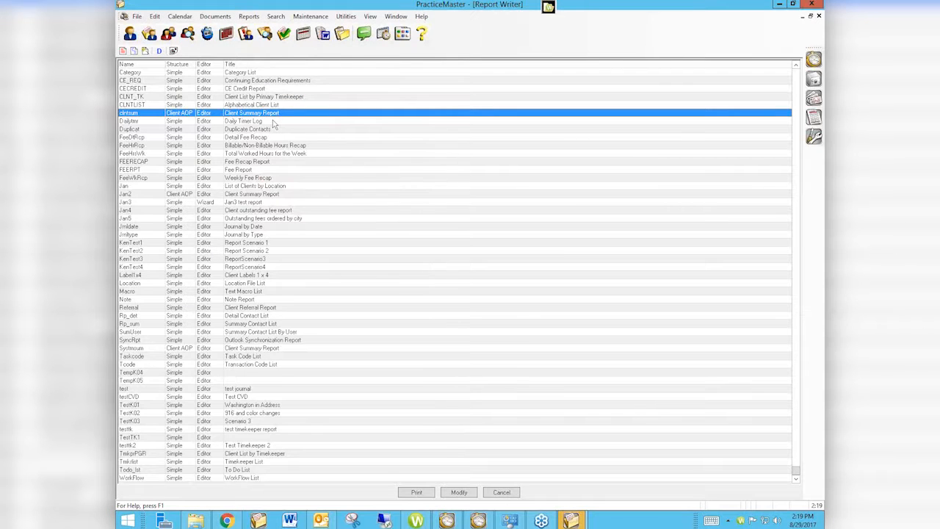
pyautogui.doubleClick(272, 122)
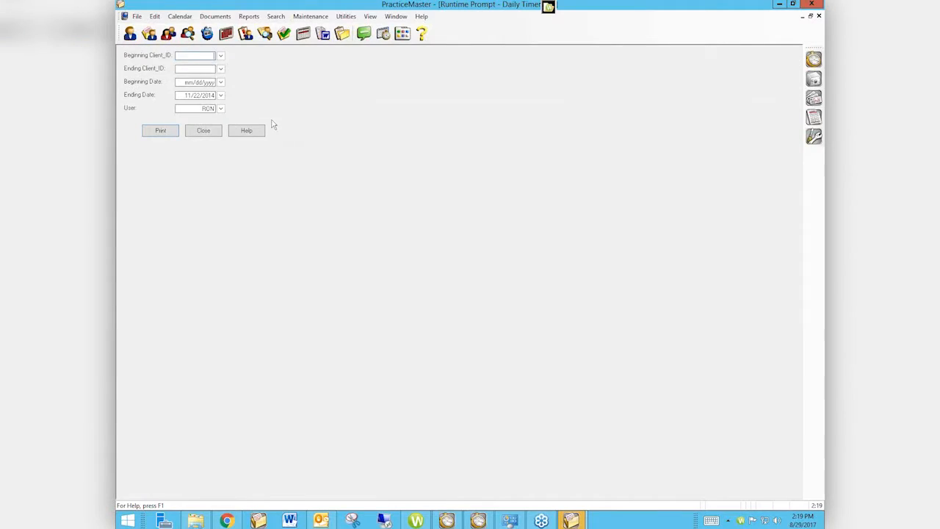
pyautogui.click(210, 131)
pyautogui.click(465, 492)
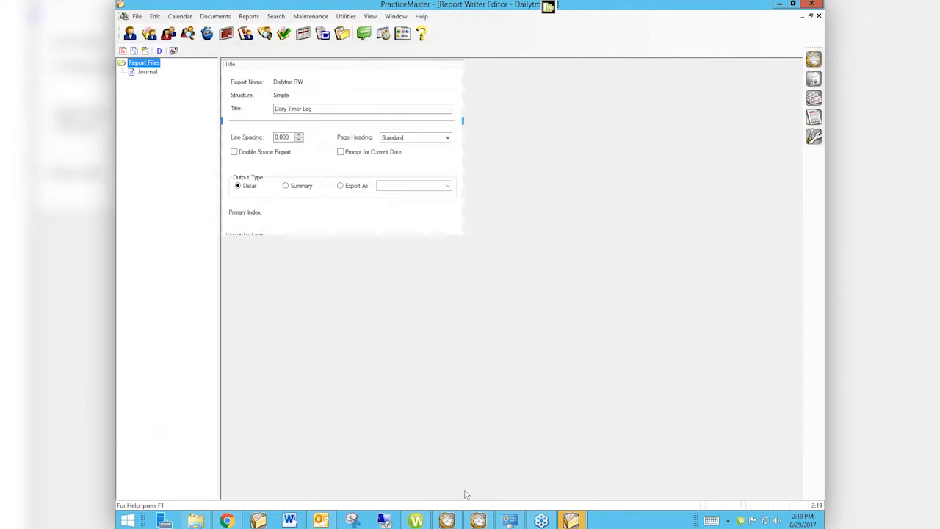
pyautogui.click(343, 65)
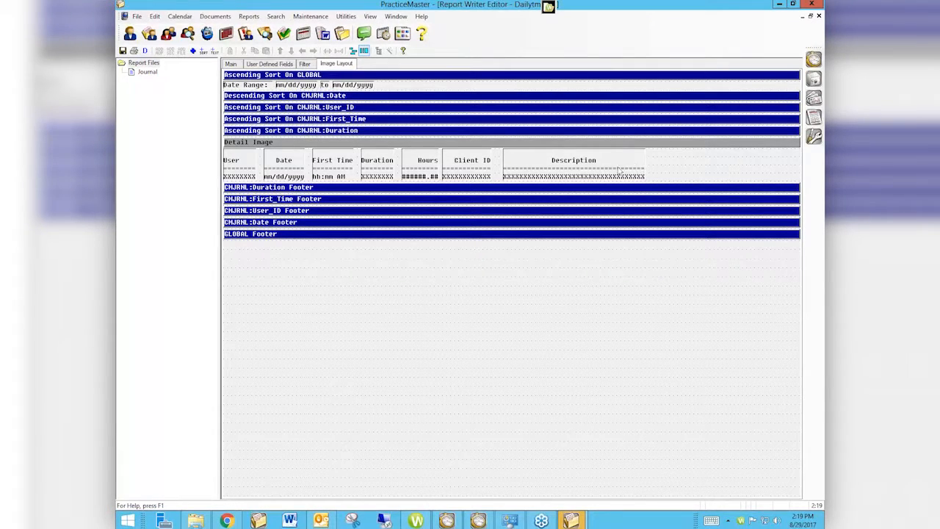
# - Examine the field properties of the Description column in the detail image, including its field width, and cancel without changes
pyautogui.click(619, 171)
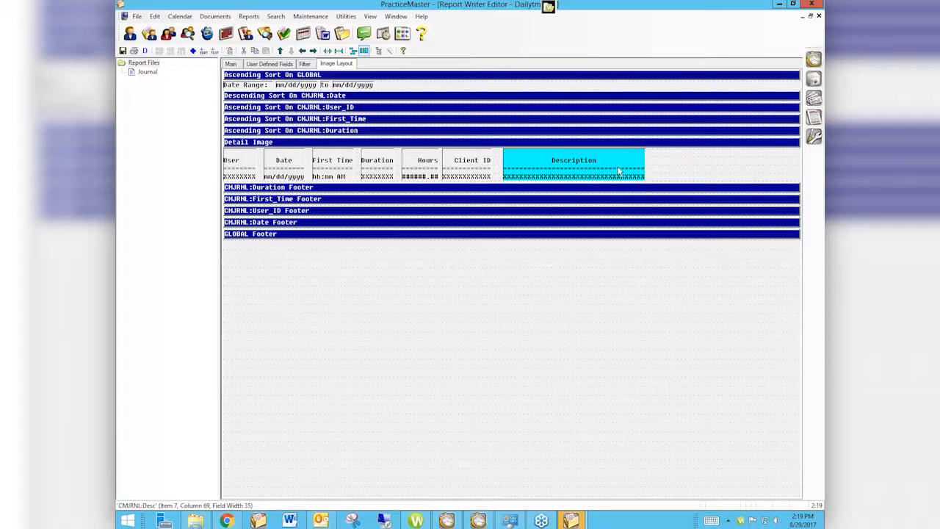
pyautogui.doubleClick(619, 171)
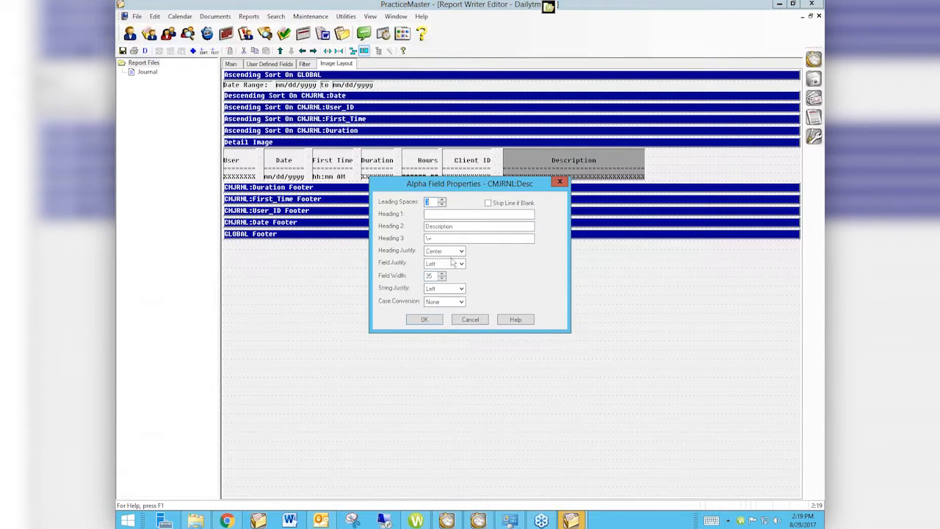
pyautogui.click(434, 279)
pyautogui.click(470, 320)
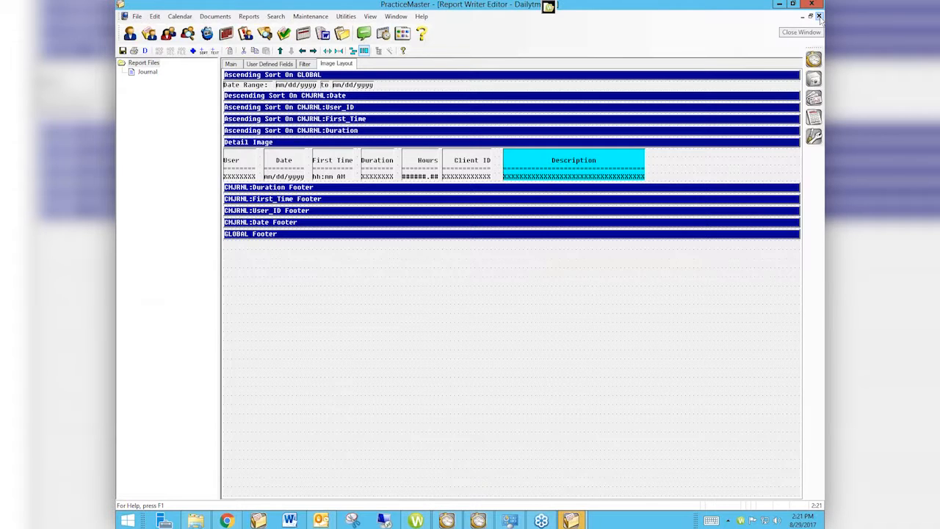
# - Review the heading, field and string justification choices for the Description field, cancel its properties, and close Report Writer
pyautogui.doubleClick(594, 165)
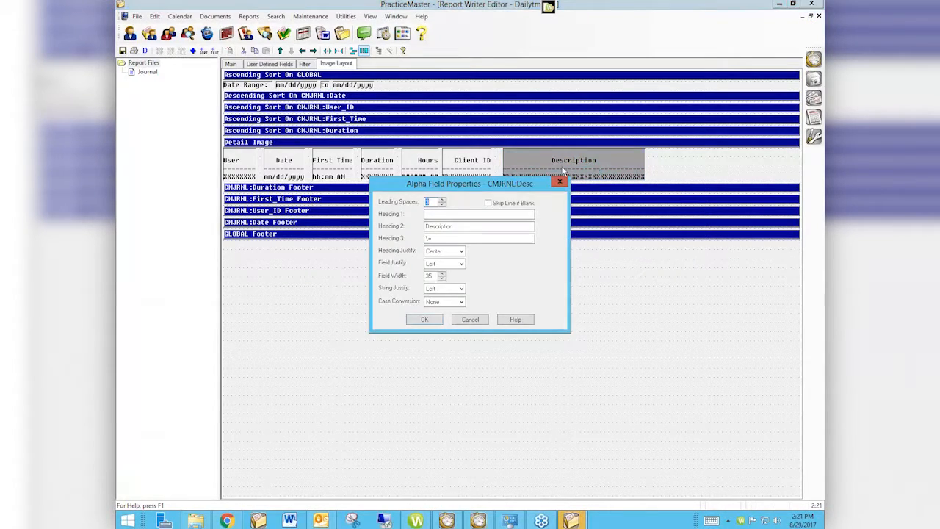
pyautogui.click(461, 251)
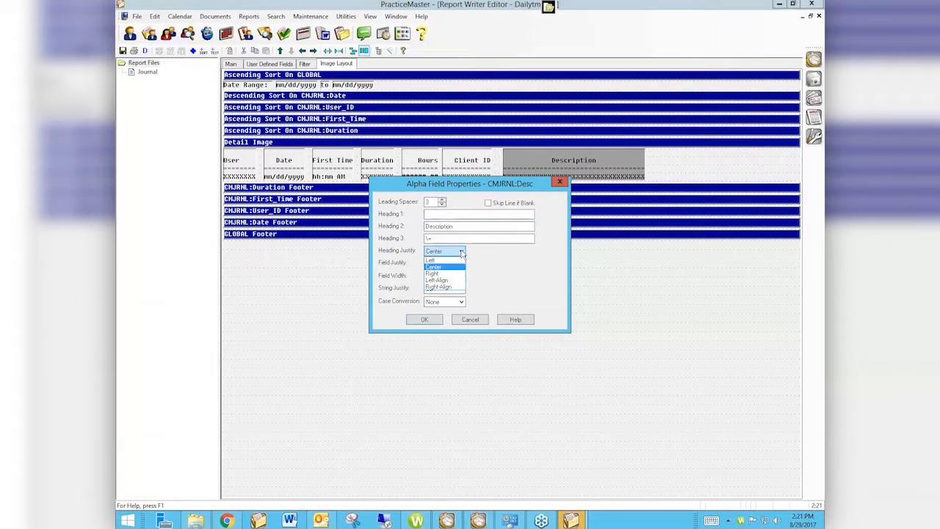
pyautogui.click(461, 252)
pyautogui.click(462, 264)
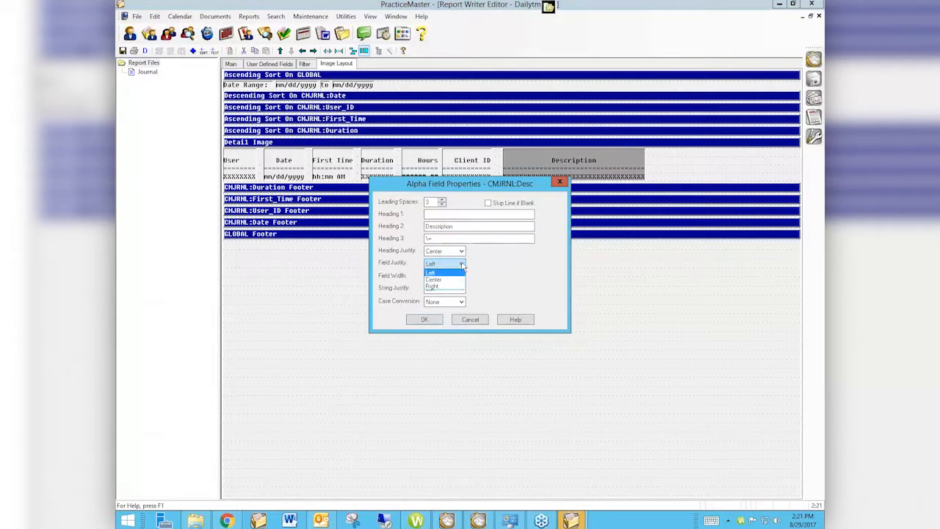
pyautogui.click(461, 265)
pyautogui.click(461, 288)
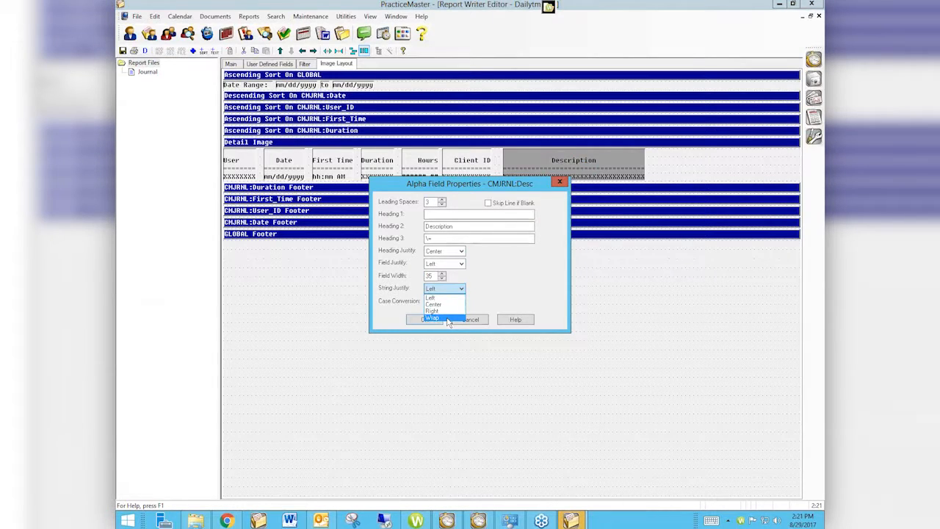
pyautogui.click(482, 321)
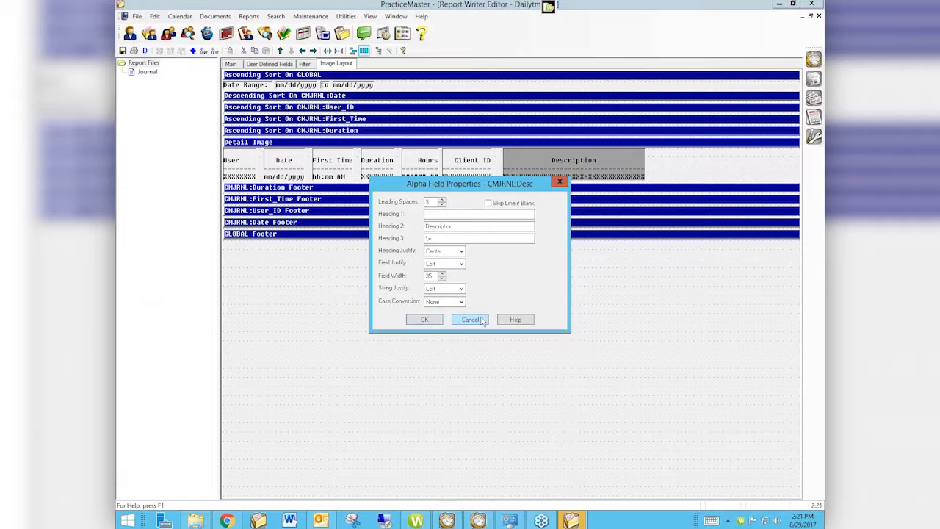
pyautogui.click(483, 321)
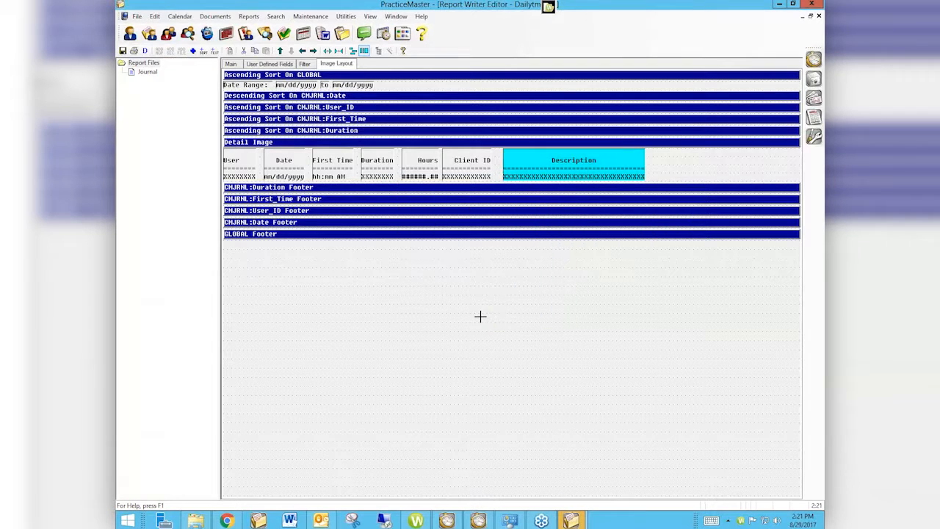
pyautogui.click(818, 16)
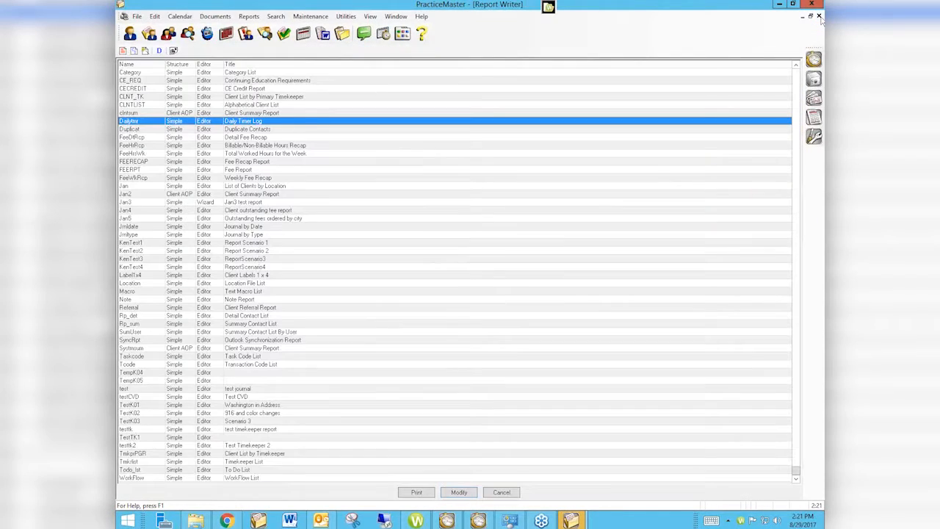
pyautogui.click(819, 17)
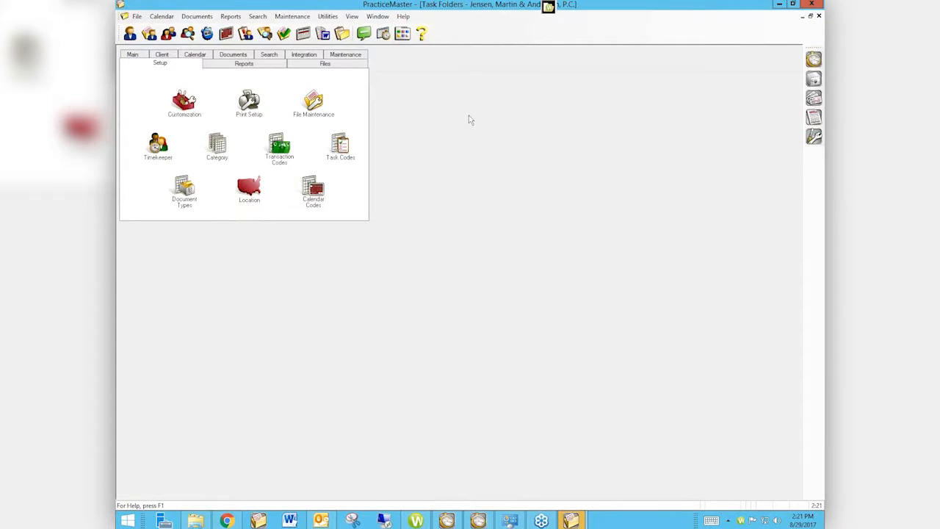
# - Review the advanced printing features in the print setup, and close the printer setup without changes
pyautogui.click(249, 103)
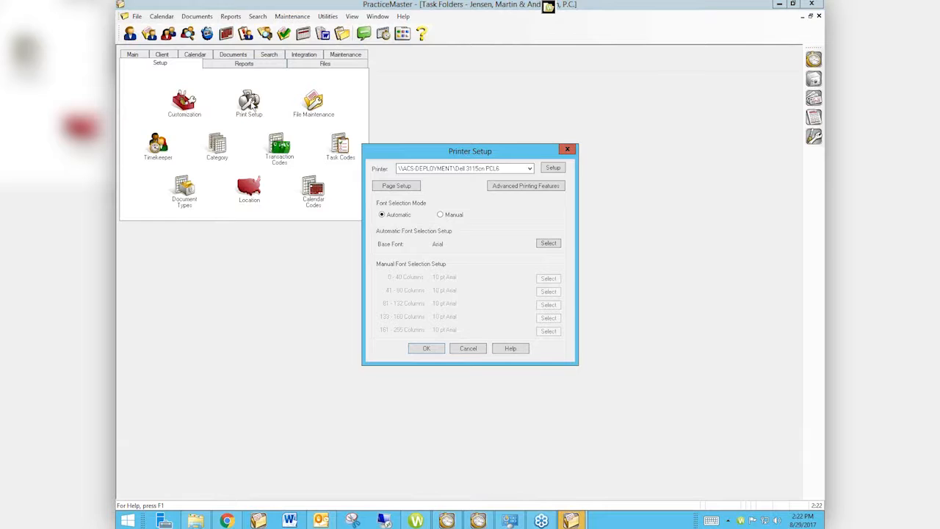
pyautogui.click(539, 187)
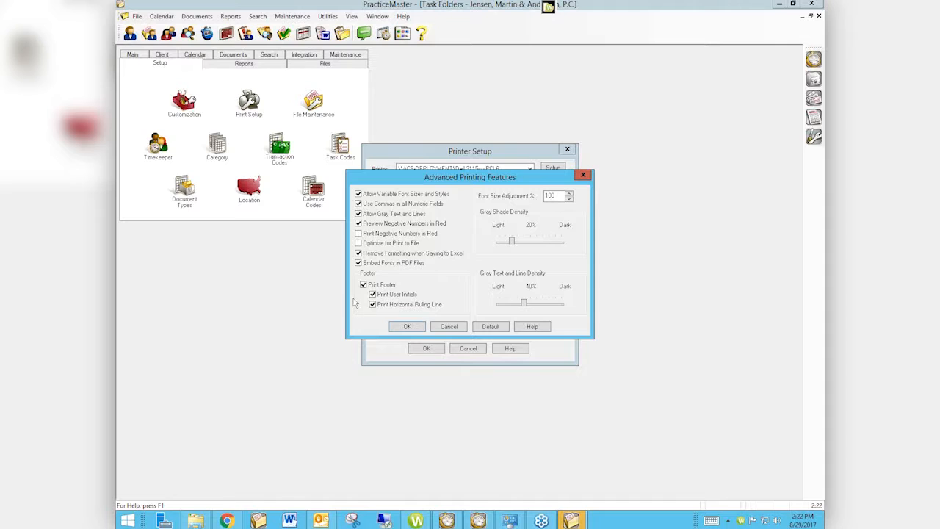
pyautogui.click(583, 176)
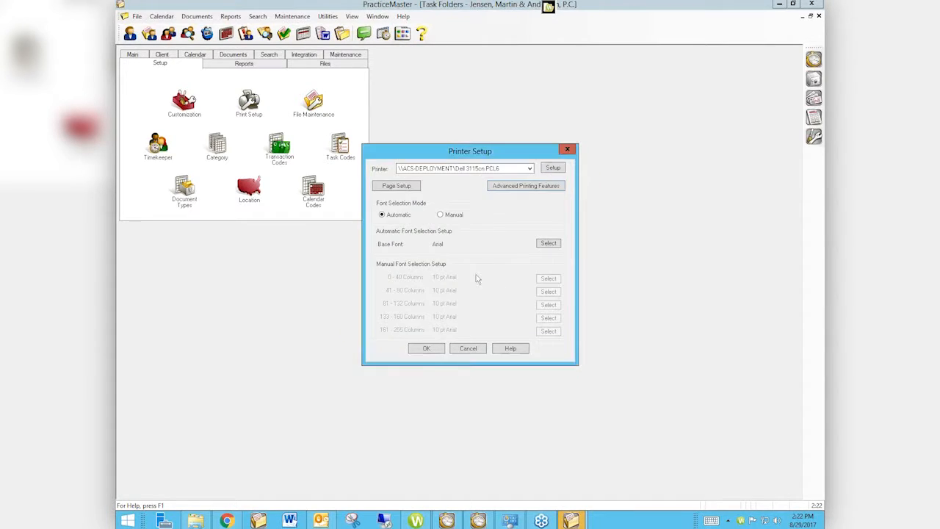
pyautogui.click(564, 150)
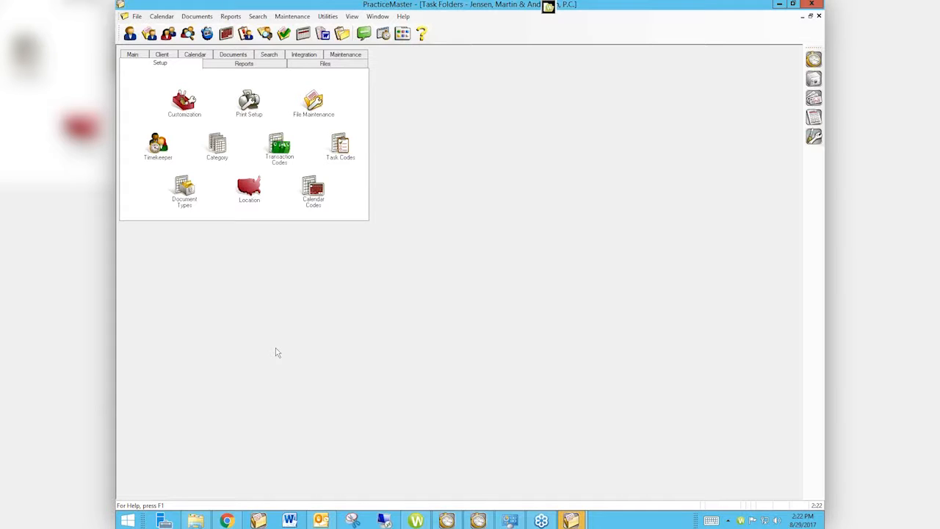
# - Review the printers in Windows Devices and Printers and those offered in PracticeMaster's printer setup, and cancel the setup
pyautogui.click(509, 520)
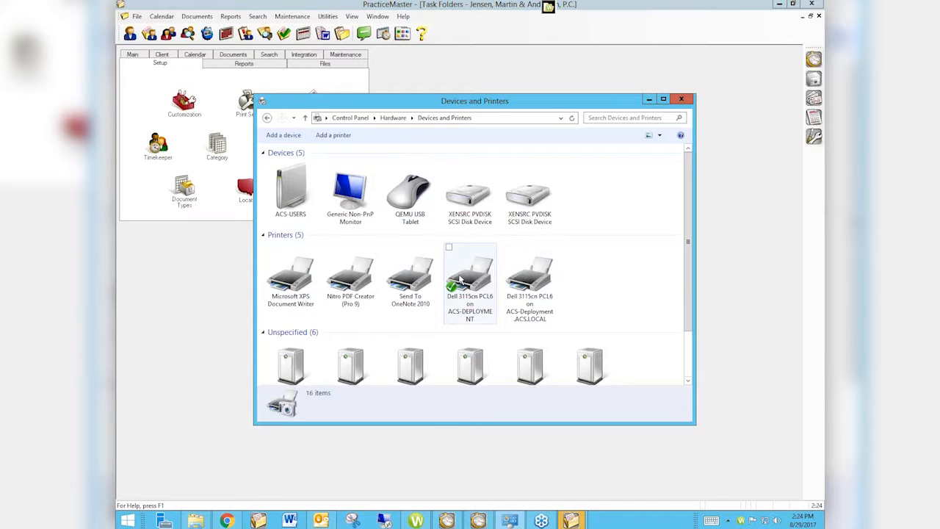
pyautogui.click(680, 100)
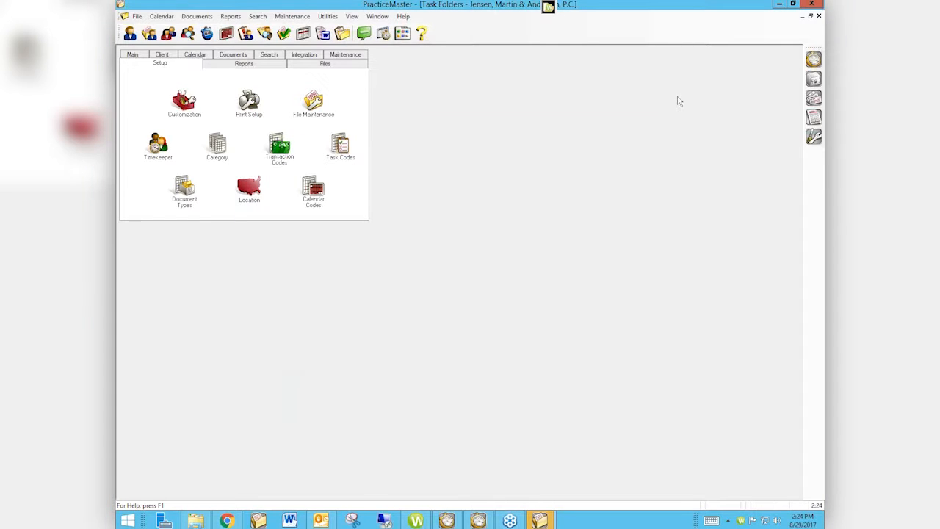
pyautogui.doubleClick(249, 102)
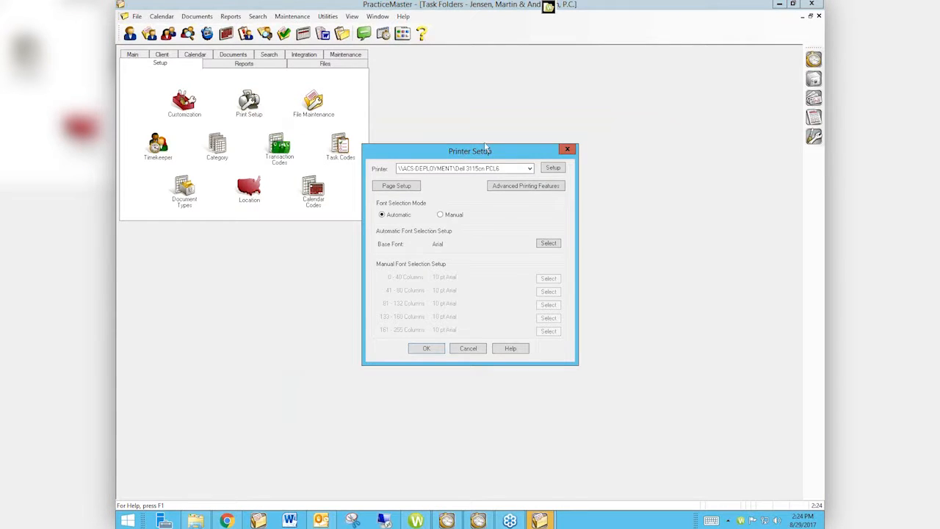
pyautogui.click(530, 168)
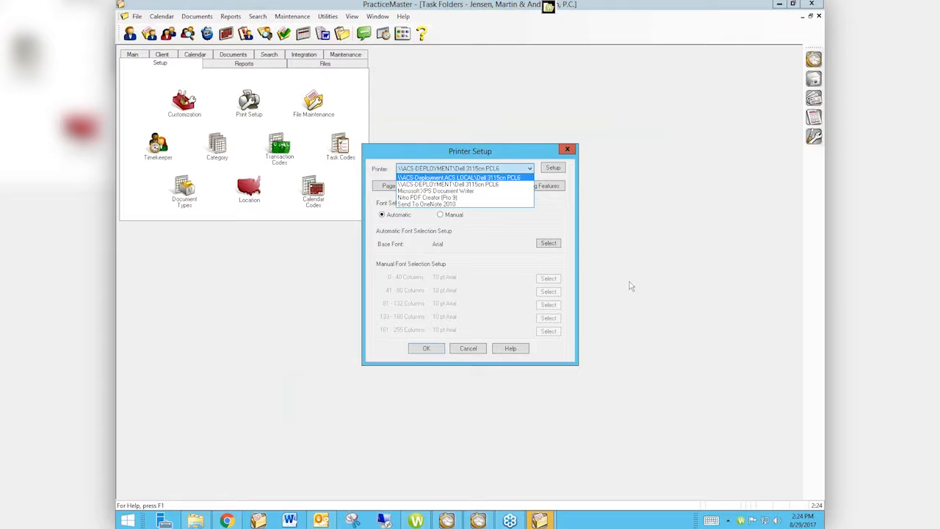
pyautogui.click(465, 345)
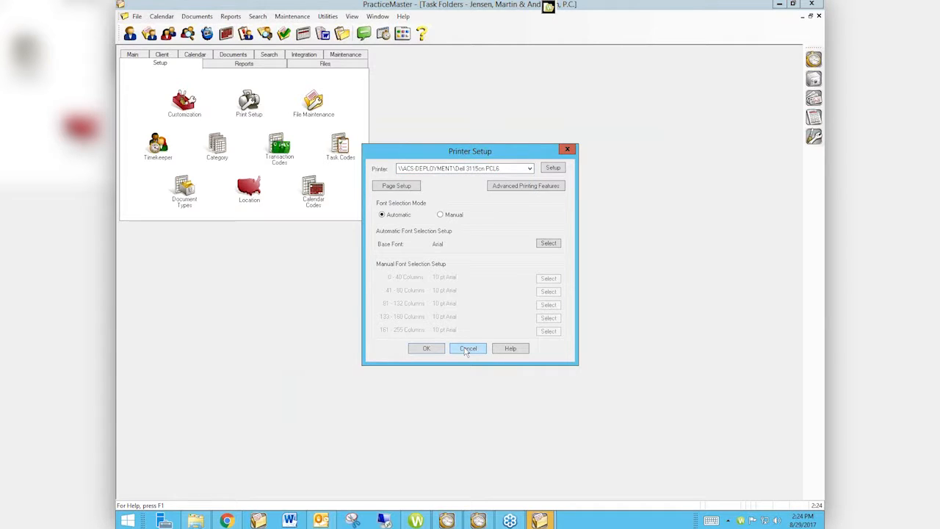
pyautogui.click(467, 349)
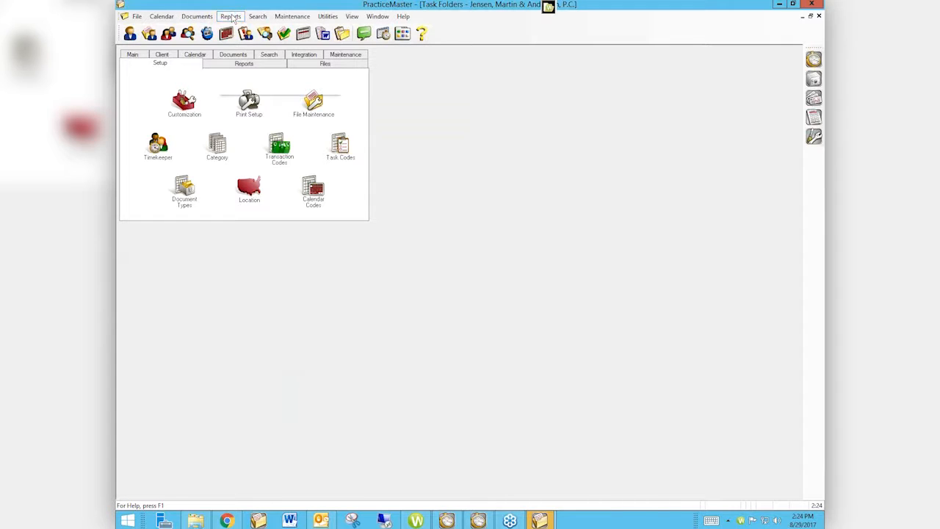
# - Bring up the print options for the Client Inactivity Report and examine the printers available for selection
pyautogui.click(232, 16)
pyautogui.click(257, 40)
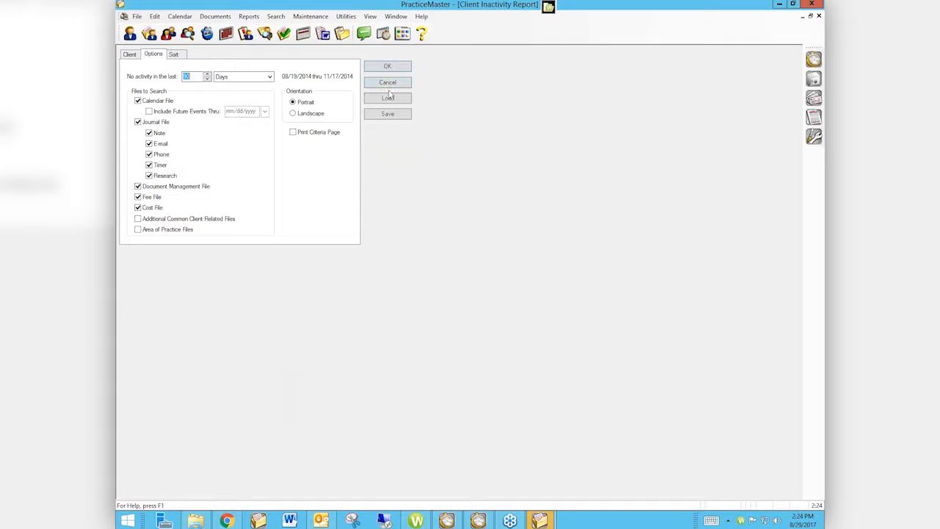
pyautogui.click(508, 224)
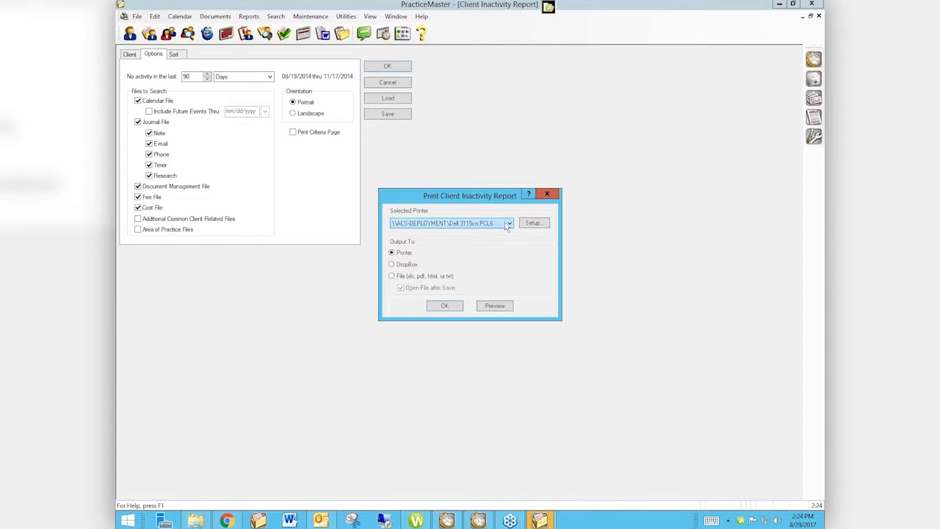
pyautogui.click(507, 224)
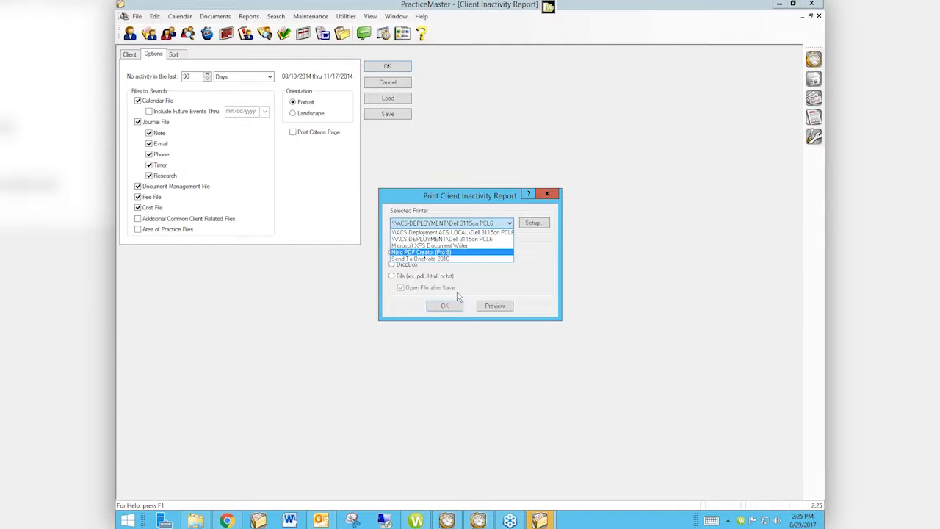
pyautogui.click(535, 283)
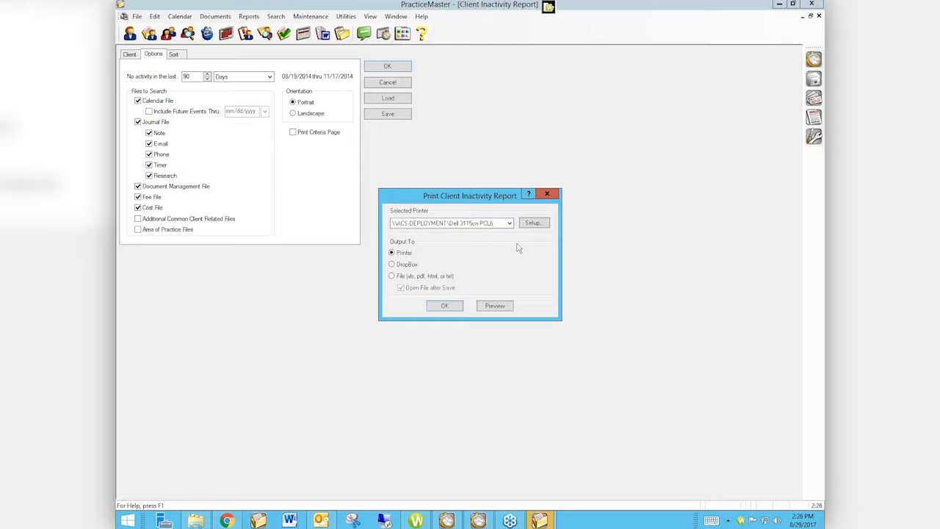
# - Switch to Chrome and open the attorneycomputersystems.com home page in a new tab
pyautogui.click(526, 396)
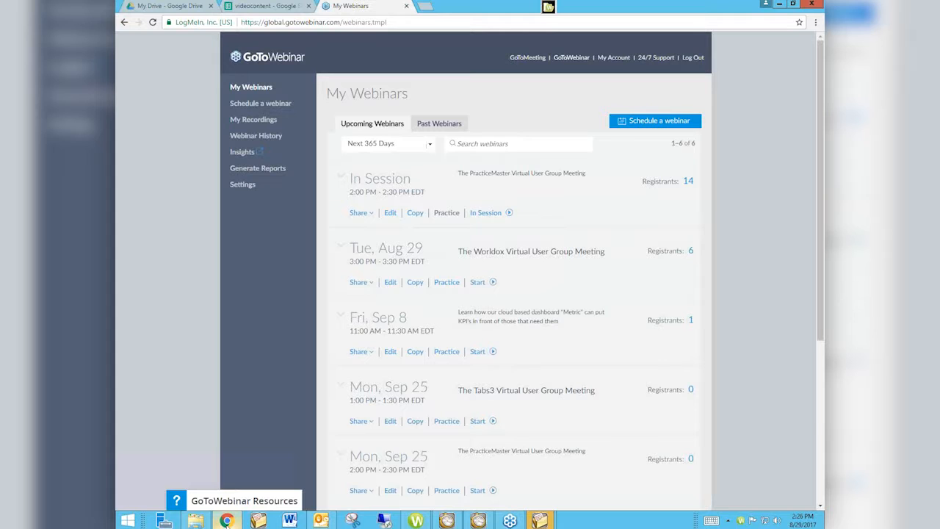
pyautogui.click(423, 6)
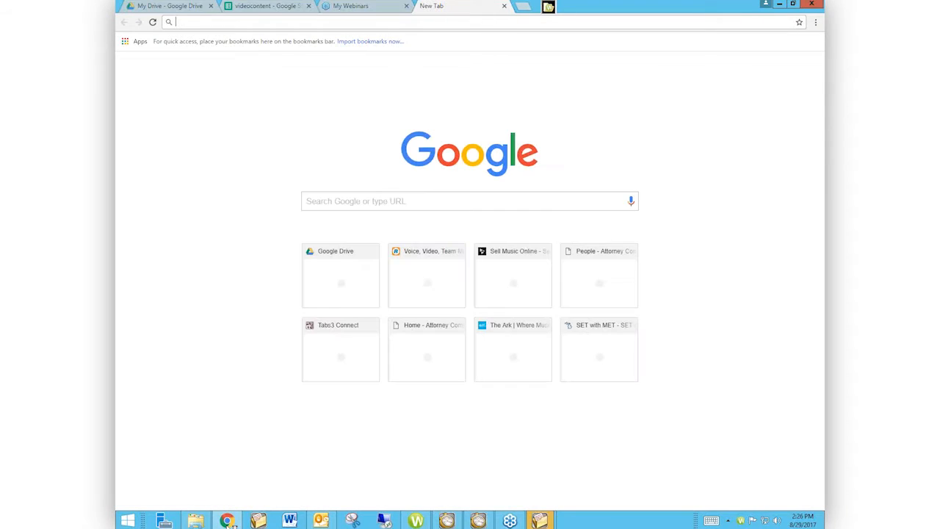
pyautogui.write('attorneycomputersystems.com/people/')
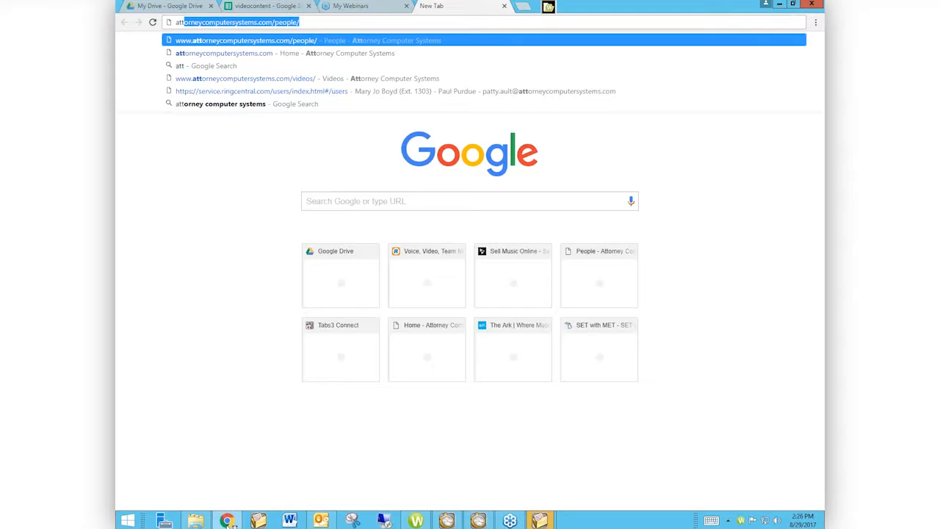
pyautogui.press('BackSpace')
pyautogui.press('BackSpace')
pyautogui.press('BackSpace')
pyautogui.press('BackSpace')
pyautogui.press('BackSpace')
pyautogui.press('BackSpace')
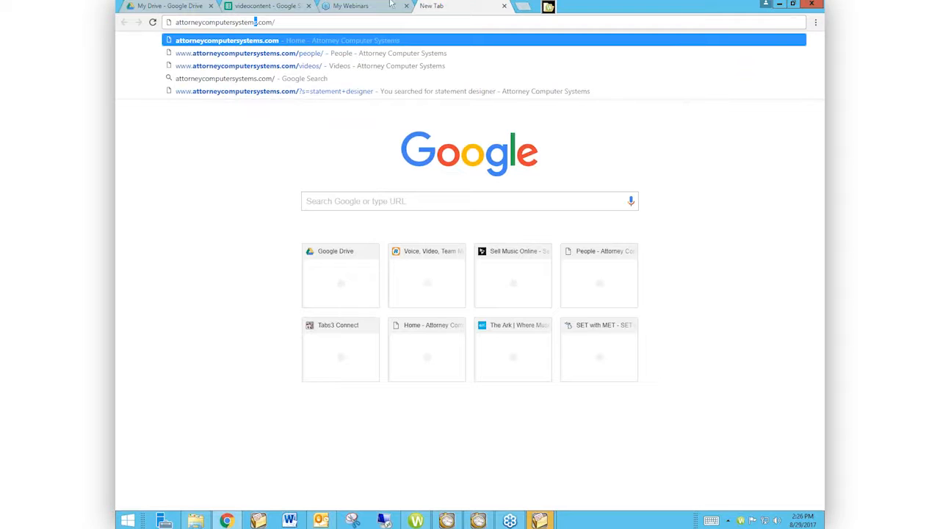
pyautogui.press('Return')
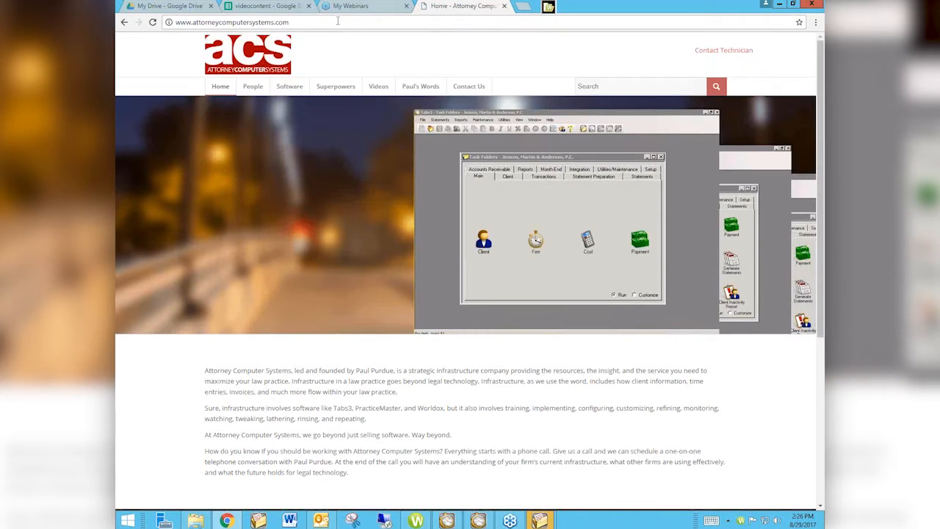
# - Browse the site's Videos page, open the PracticeMaster Virtual User Group Meetings page in a new tab, and return to Videos there
pyautogui.moveTo(381, 86)
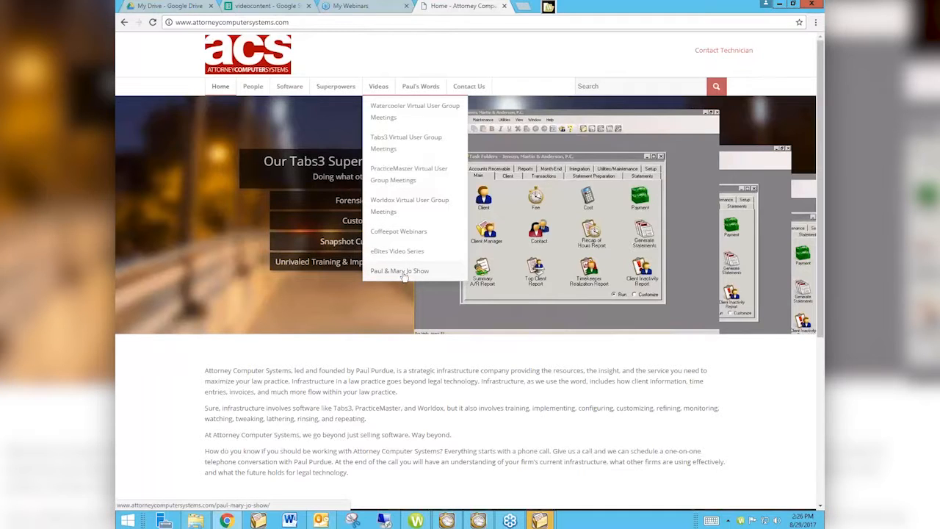
pyautogui.click(380, 88)
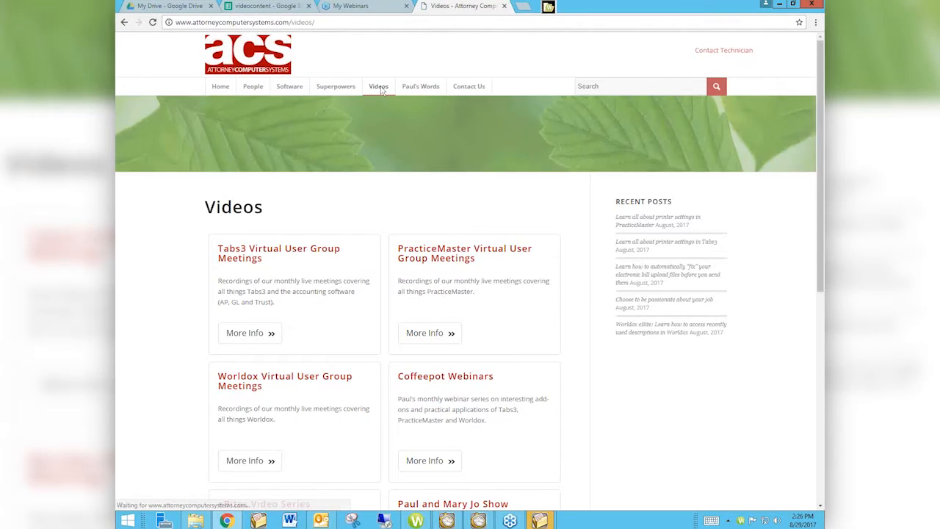
pyautogui.scroll(-3, 381, 90)
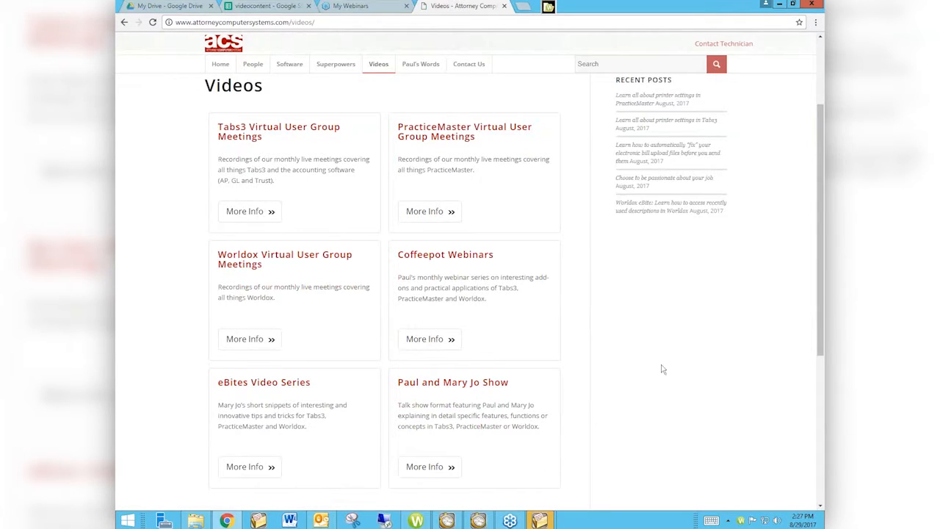
pyautogui.click(429, 212)
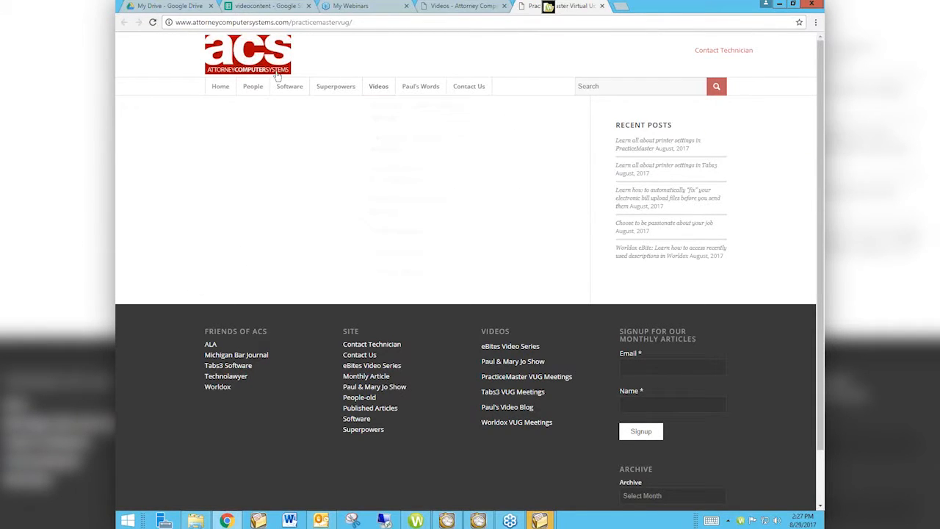
pyautogui.click(376, 88)
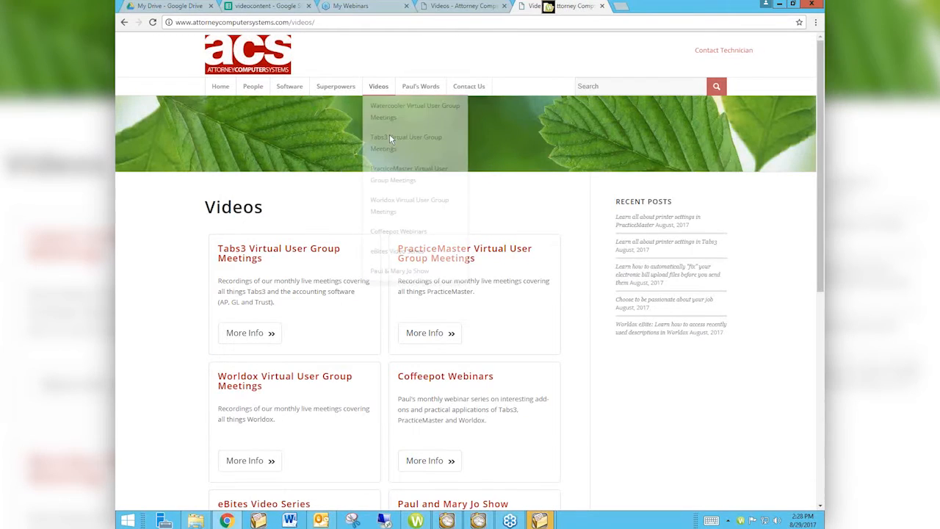
# - Open the Tabs3 Virtual User Group Meetings page in a new tab and look through its upcoming session and recorded meetings
pyautogui.click(263, 324)
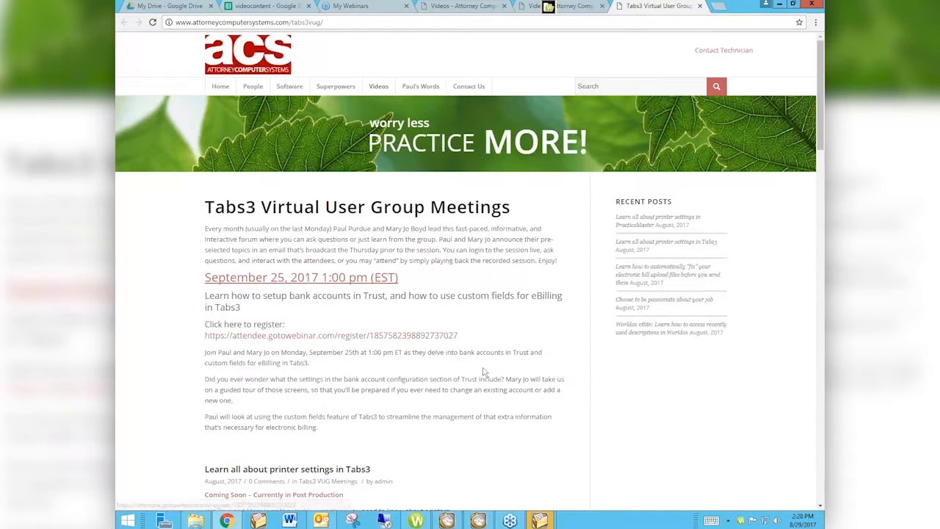
pyautogui.scroll(-1, 483, 367)
pyautogui.scroll(-3, 483, 367)
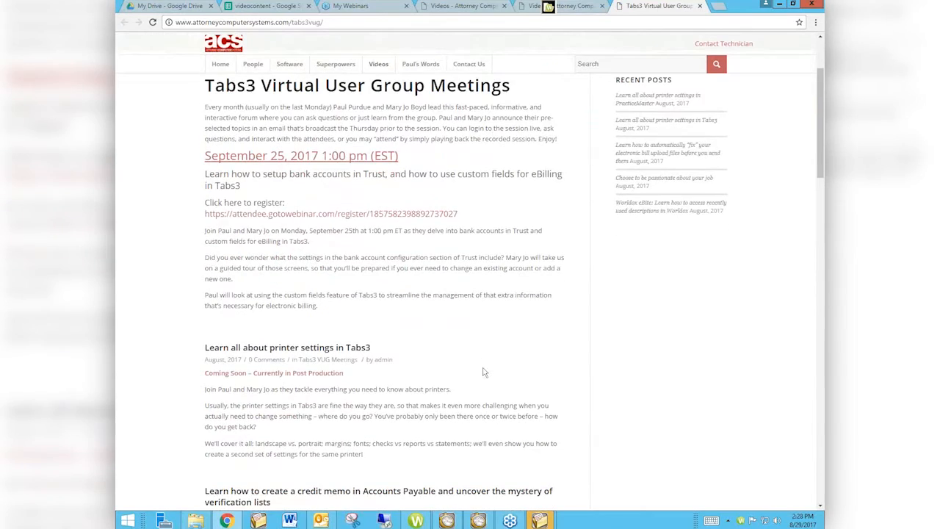
pyautogui.scroll(-2, 483, 371)
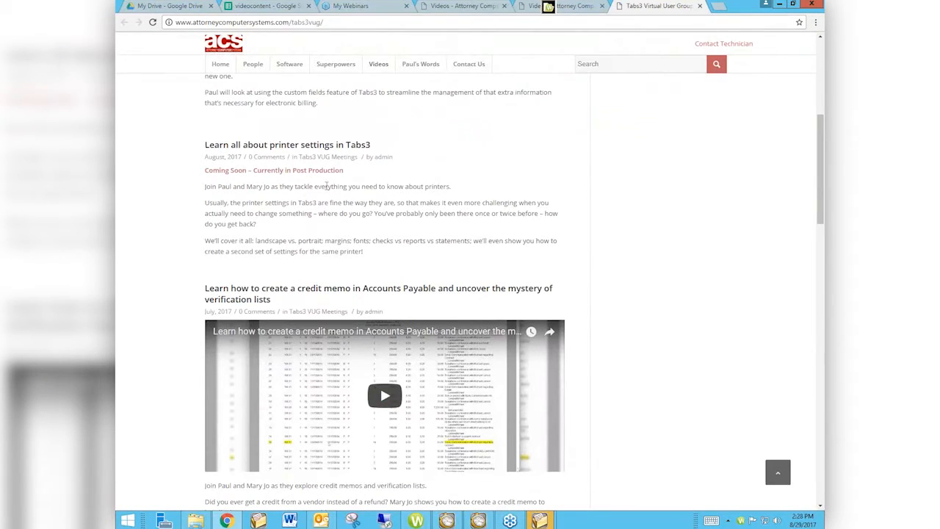
pyautogui.scroll(-3, 645, 253)
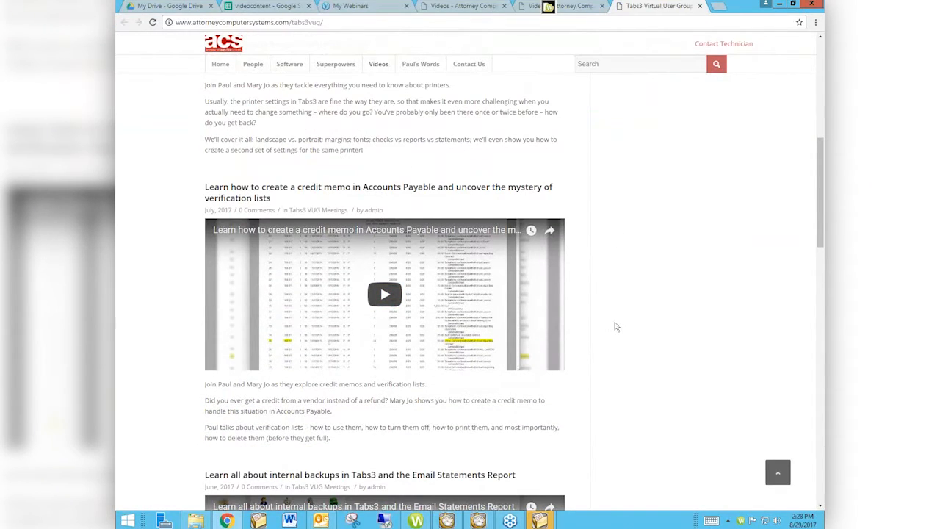
pyautogui.scroll(-5, 616, 326)
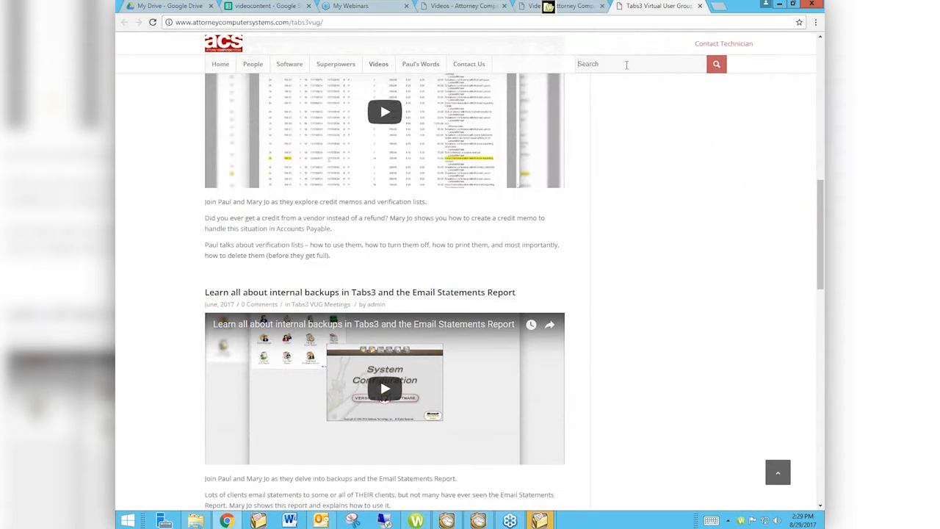
# - Search the site for "email statements" and look through the full list of matching posts
pyautogui.click(627, 64)
pyautogui.write('email ')
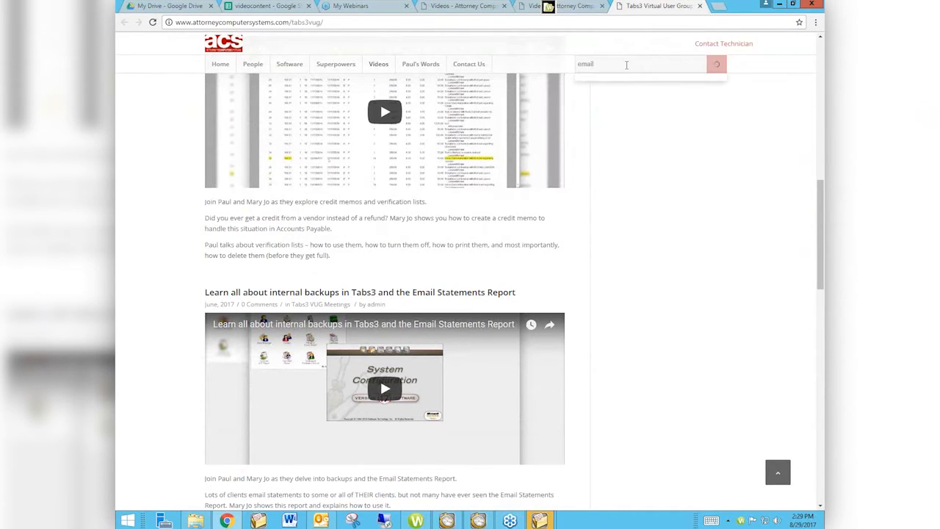
pyautogui.write('statements')
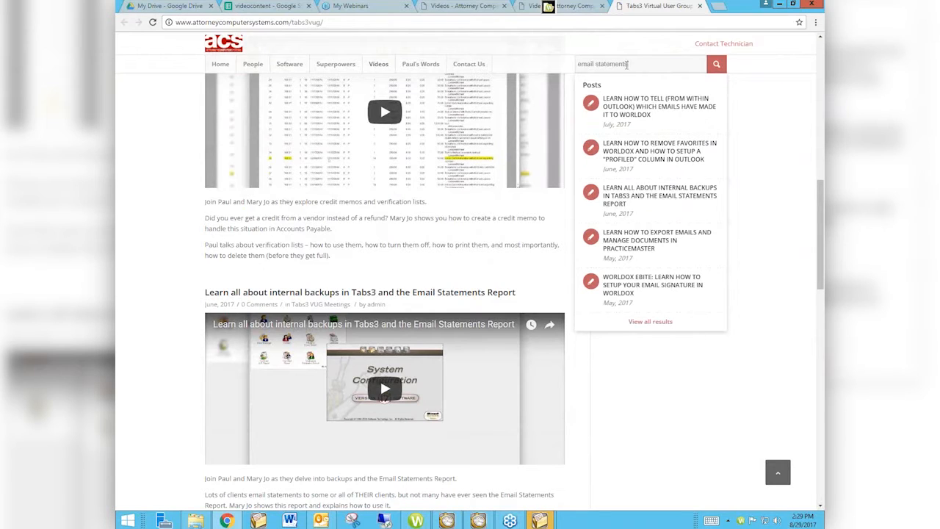
pyautogui.press('Return')
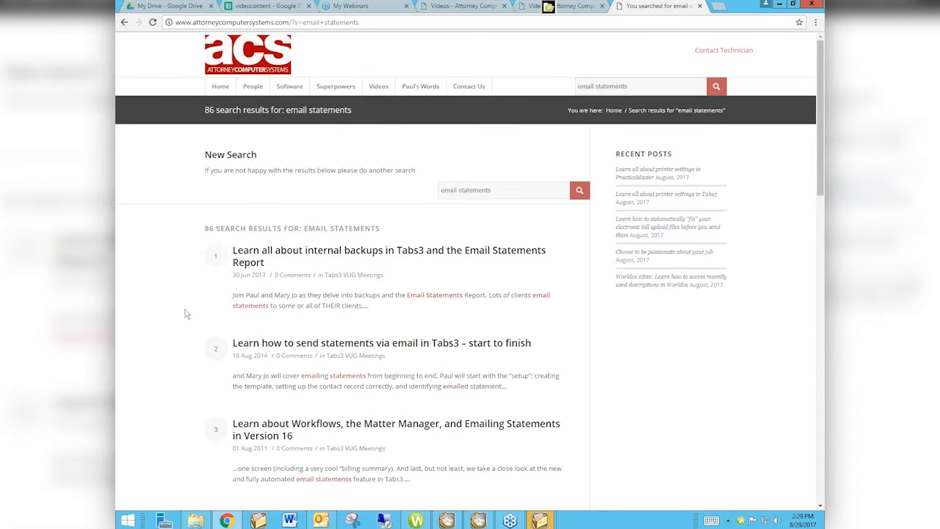
pyautogui.scroll(-2, 186, 314)
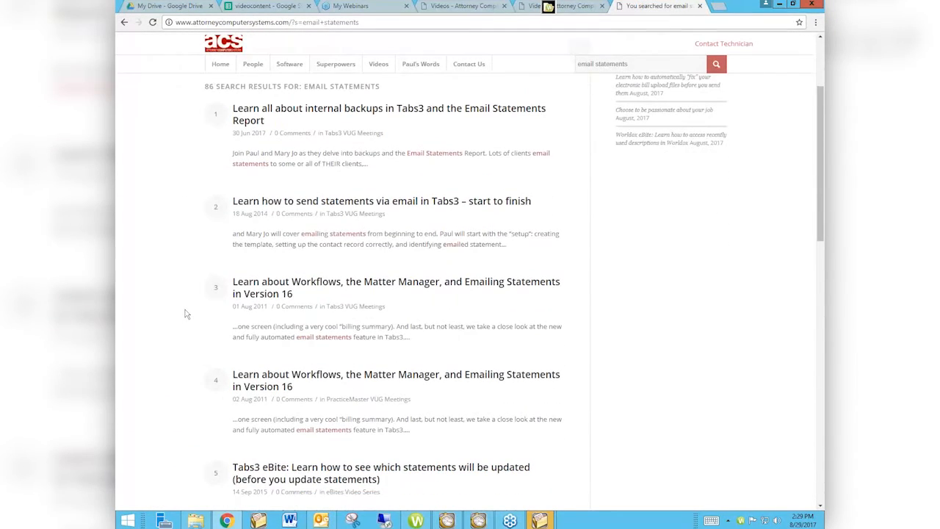